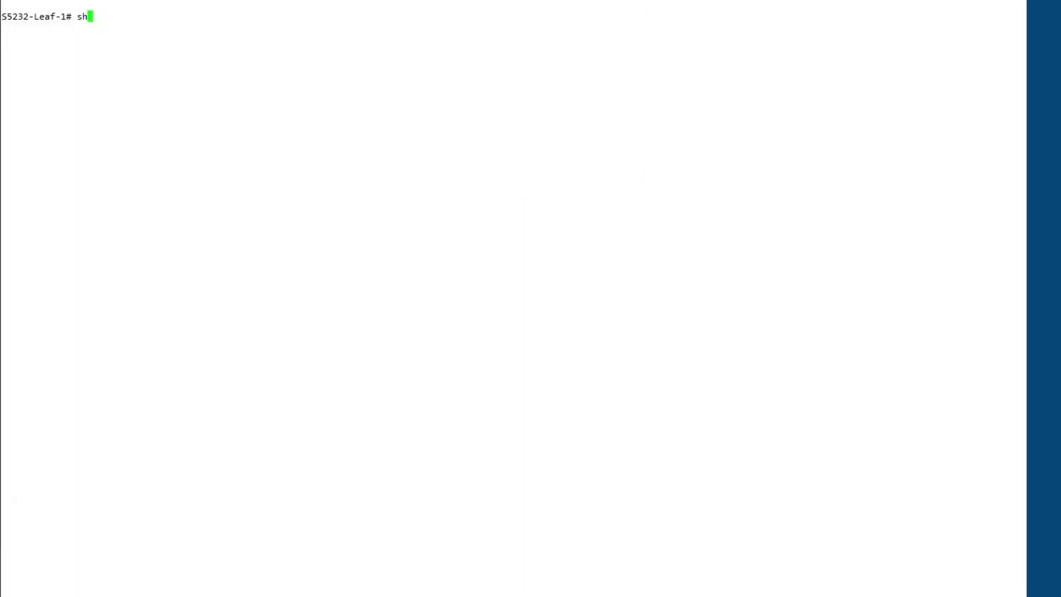
- List the S5232-Leaf-1 running configuration with 'show running-configuration' and page through to the end
text(ow run)
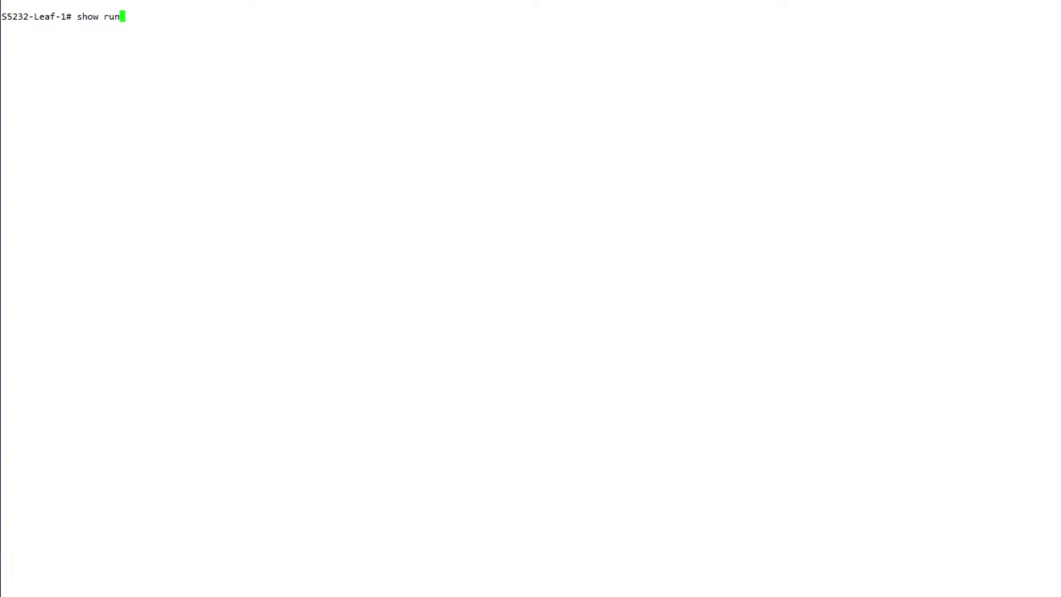
key(Tab)
key(Return)
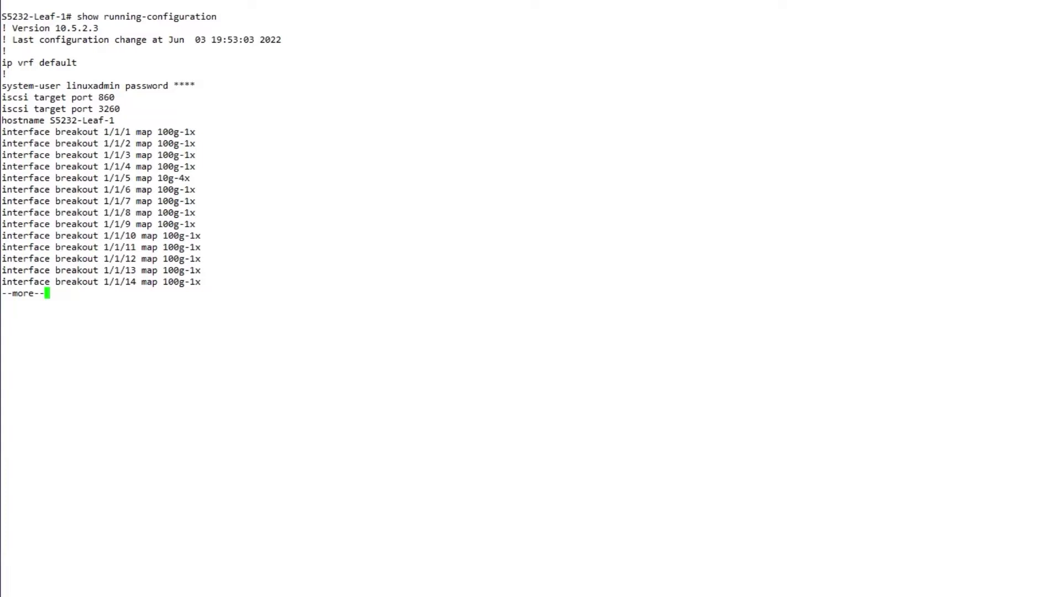
key(space)
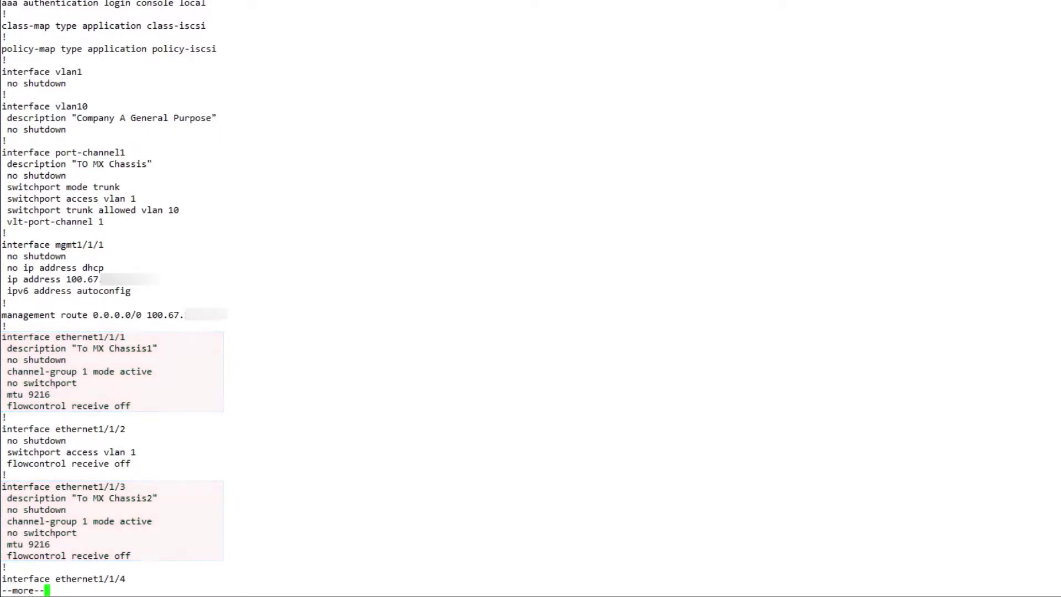
key(space)
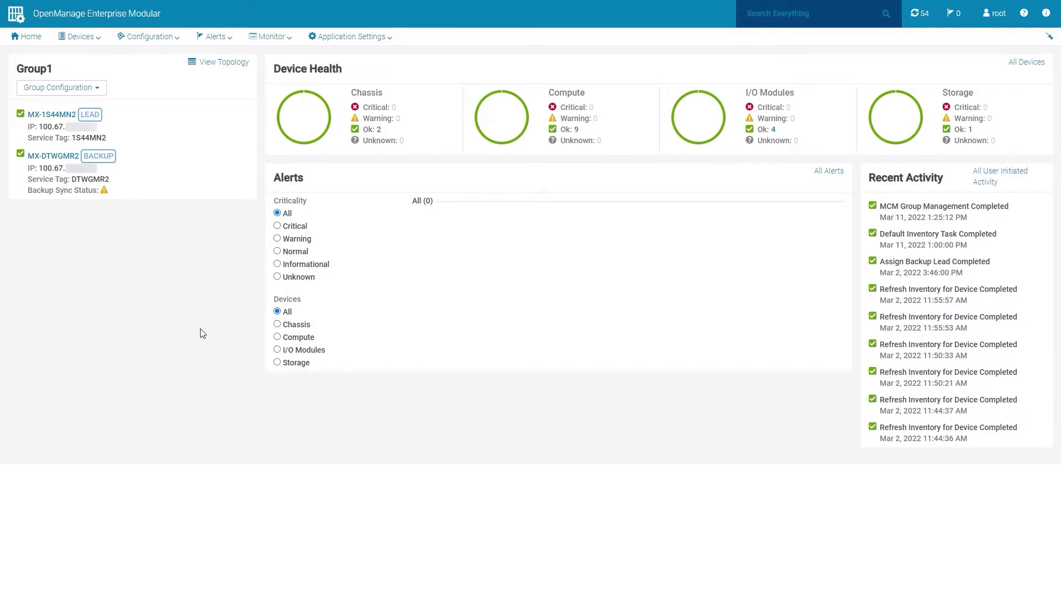
- Start a new network named VLAN10 with description 'Company A General Purpose'
click(148, 39)
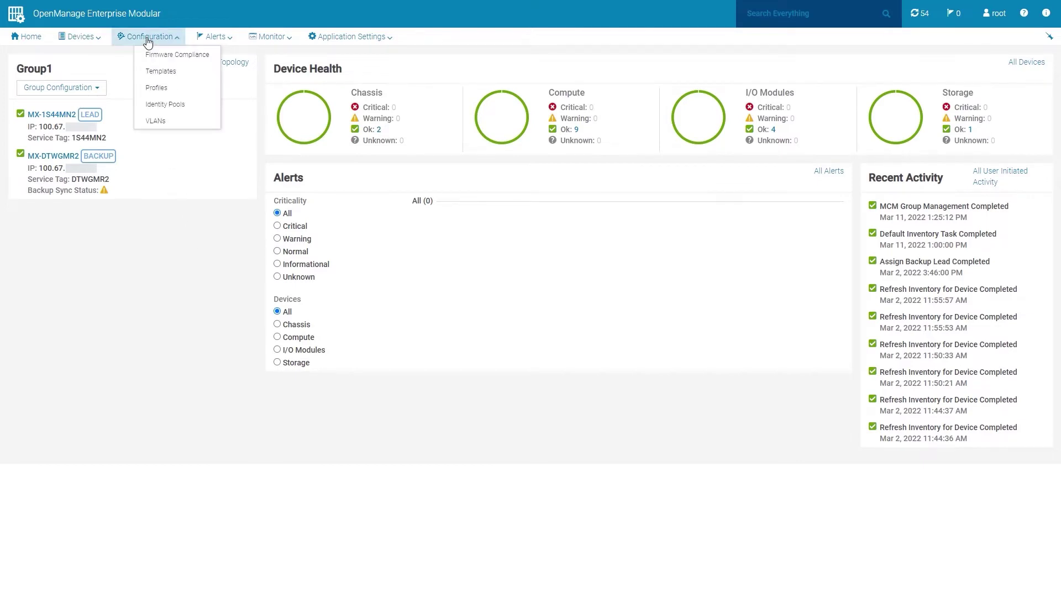
click(159, 121)
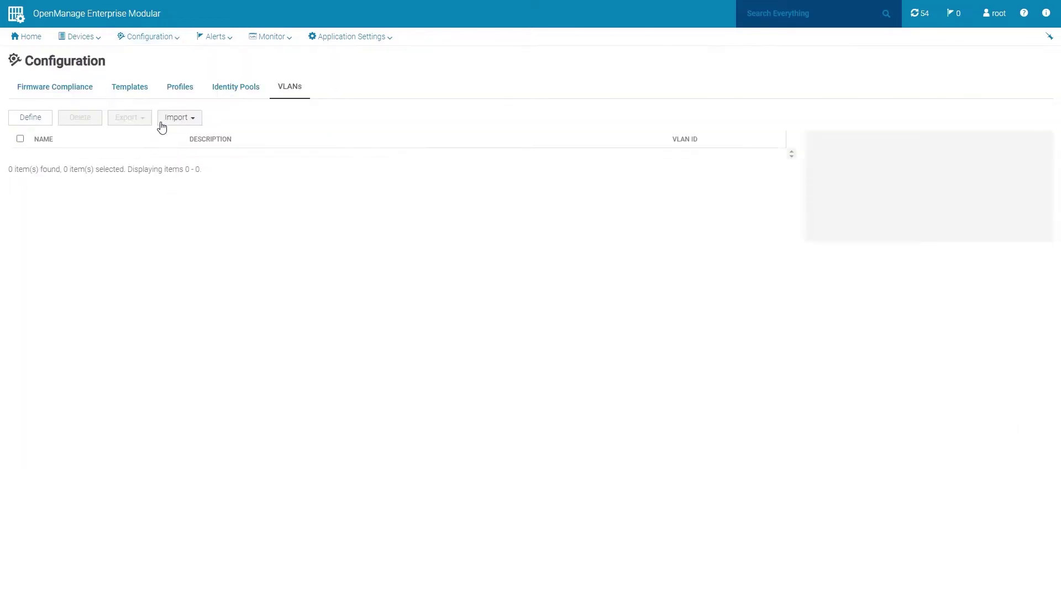
click(36, 121)
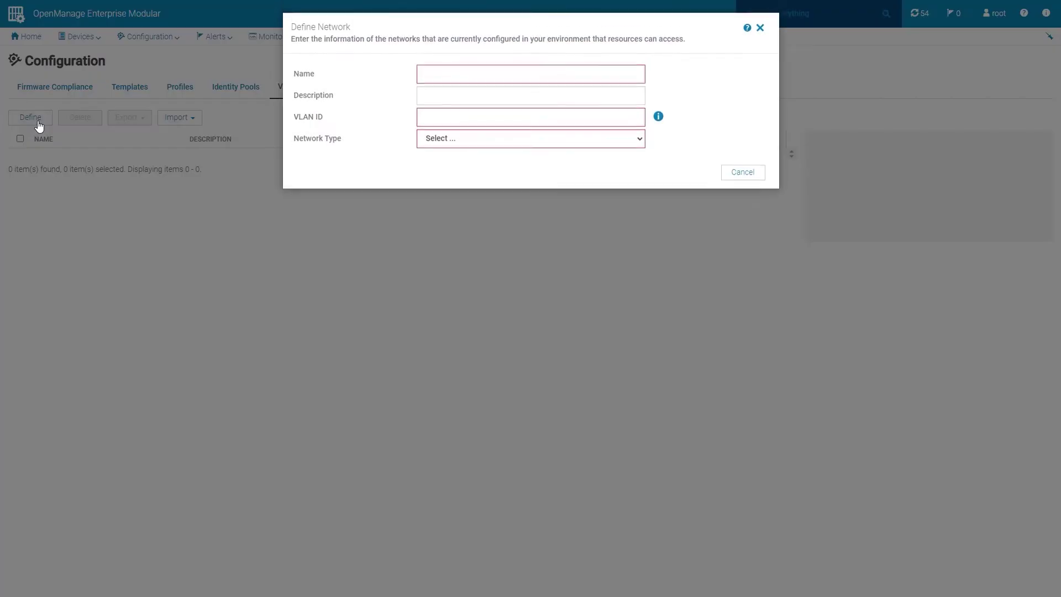
click(420, 80)
text(VLAN10)
key(Tab)
text(Company A General Purpose)
- Give VLAN10 ID 10 and network type General Purpose (Bronze), and save it
key(Tab)
text(10)
click(456, 142)
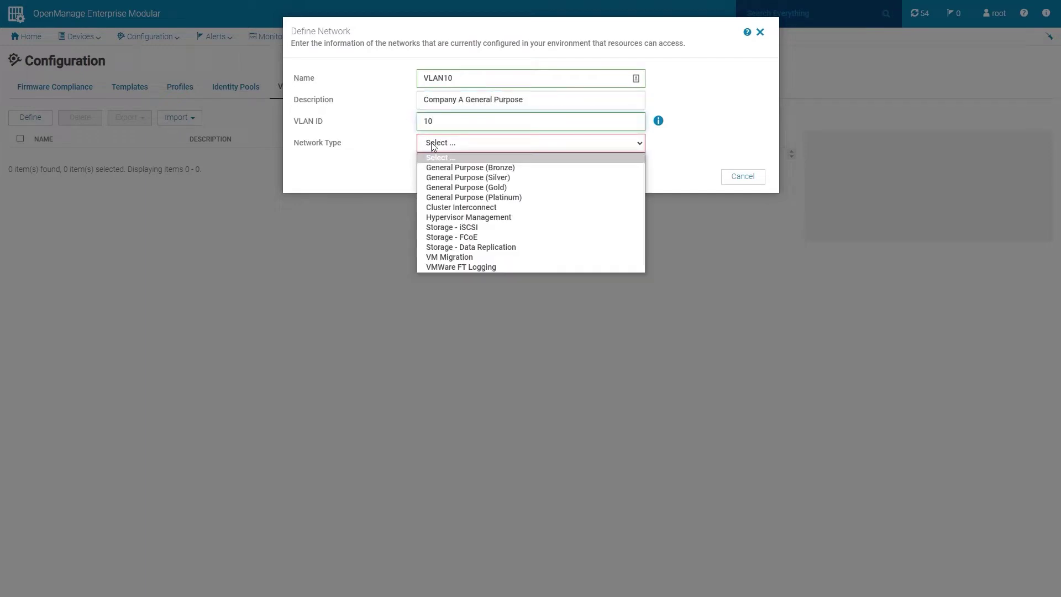
click(456, 168)
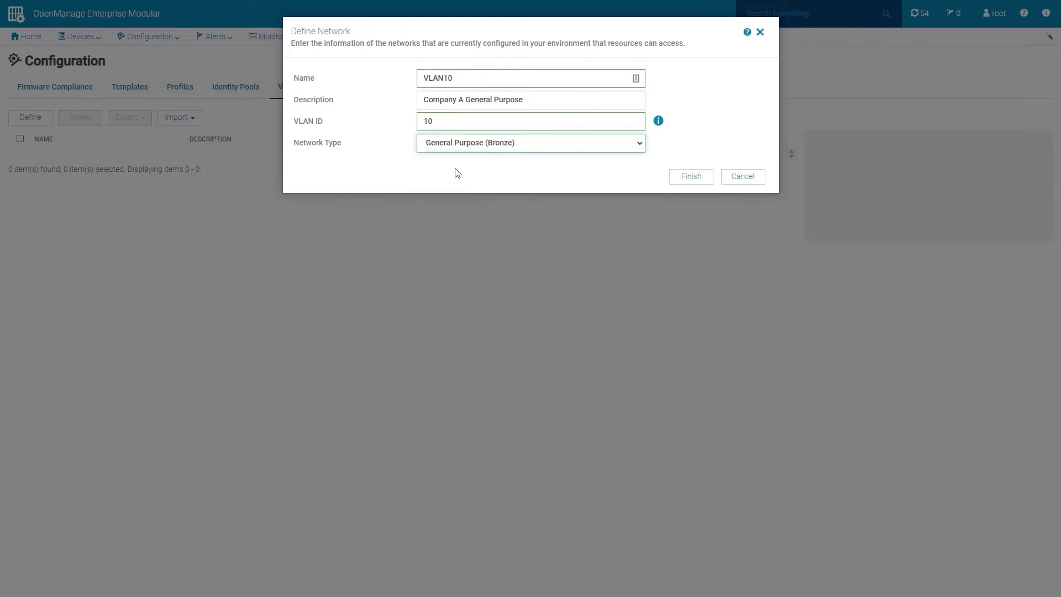
click(688, 175)
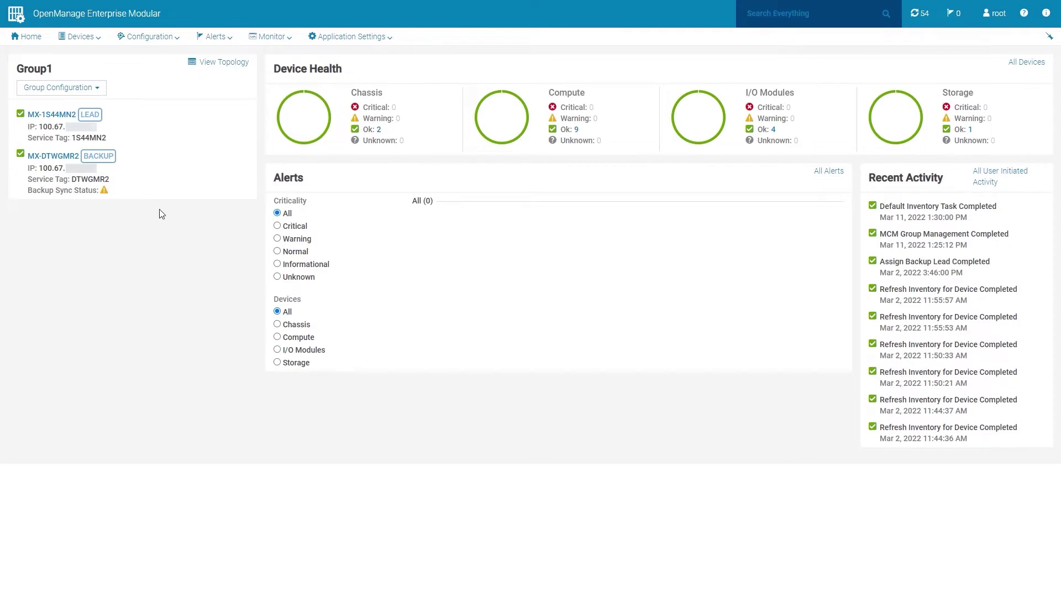
click(80, 37)
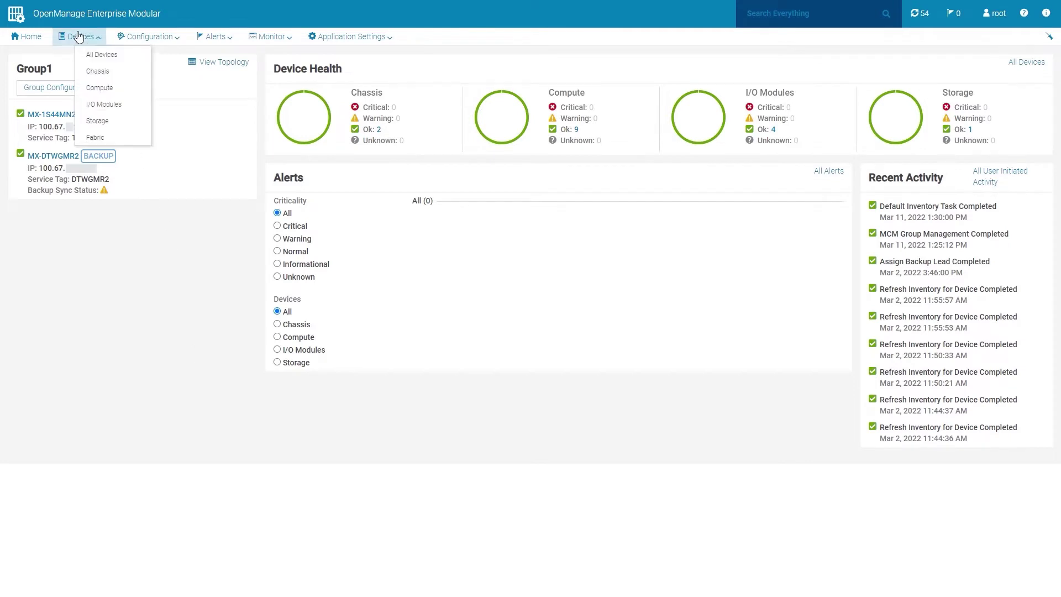
- Start a new fabric named SmartFabric1 with description 'SmartFabric for MX9116n FSEs'
click(108, 141)
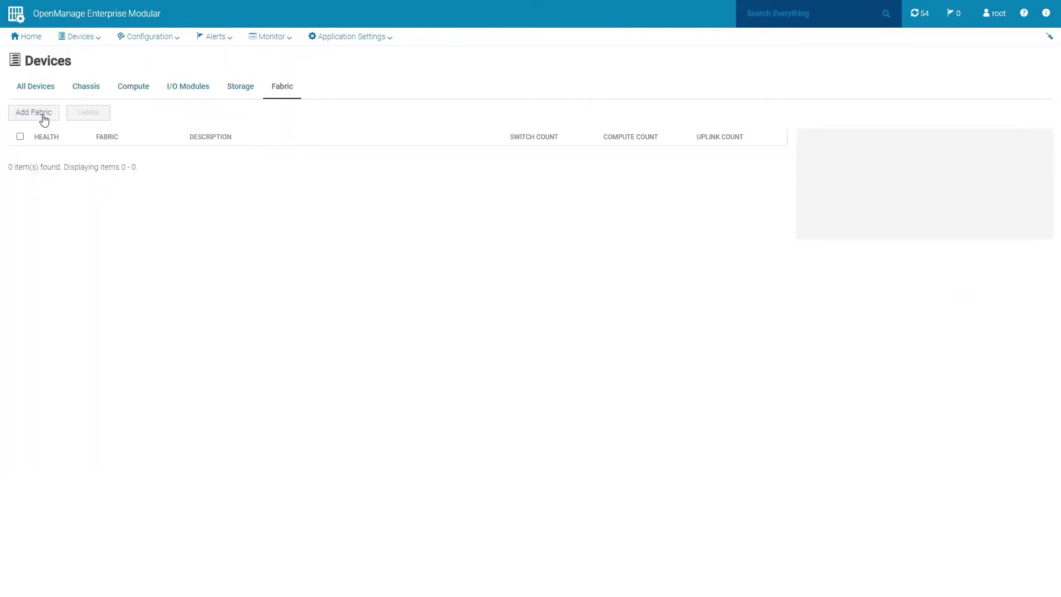
click(44, 120)
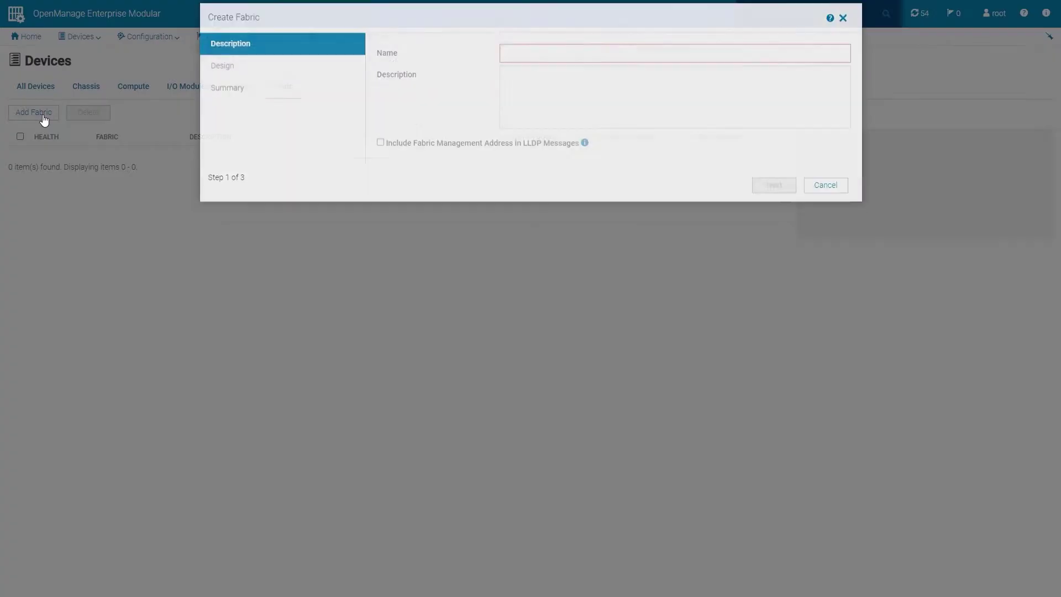
click(520, 69)
text(SmartFabric1)
key(Tab)
text(SmartFabric for MX9116n FSEs)
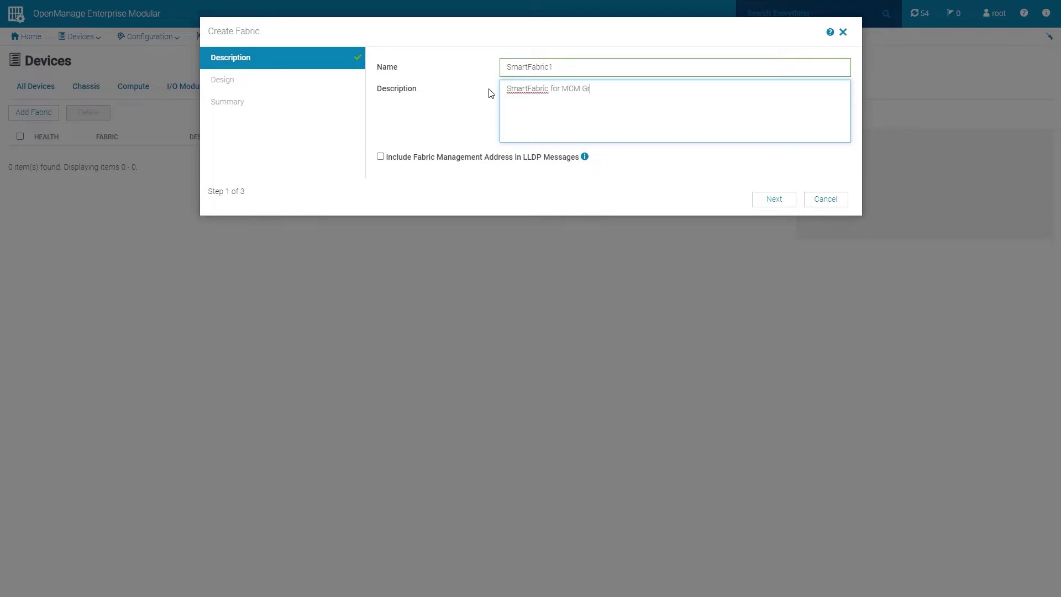
click(774, 199)
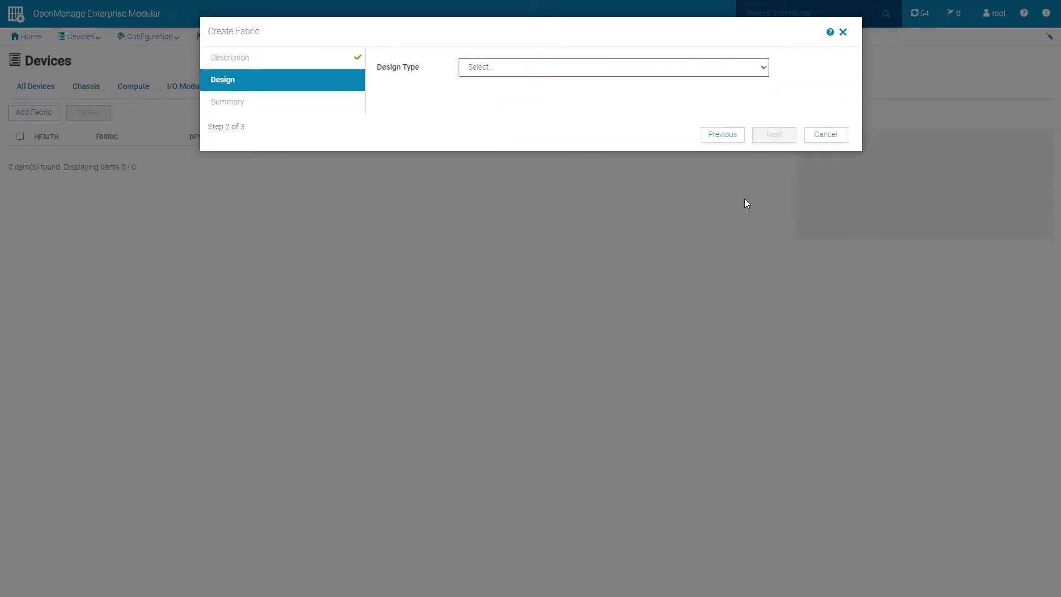
- Choose the MX9116n-in-different-chassis design with Chassis 1S44MN2 and switch Slot-IOM-A2: 8XRK0T2
click(634, 73)
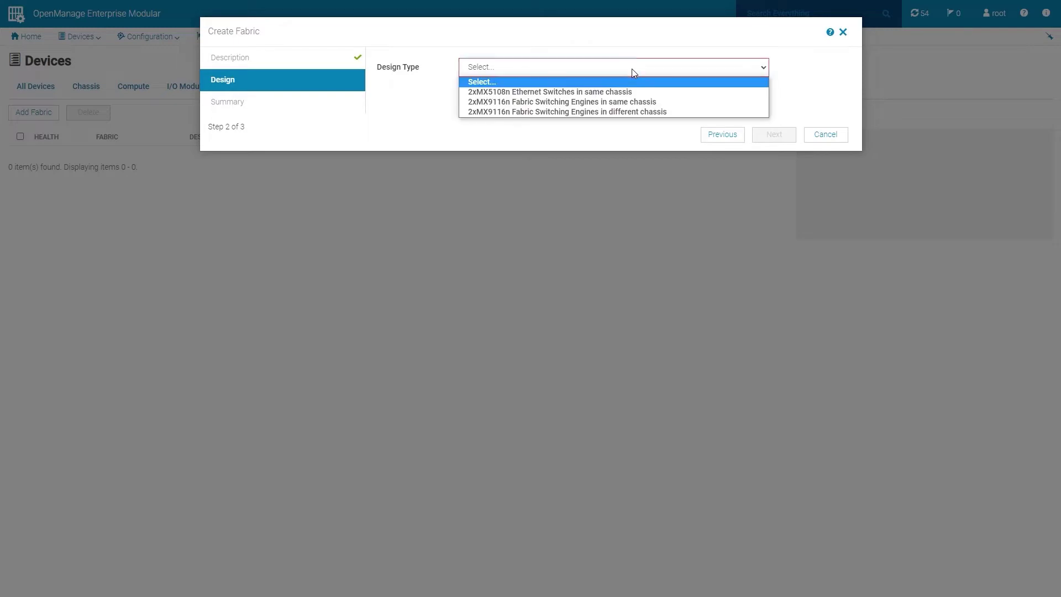
click(631, 113)
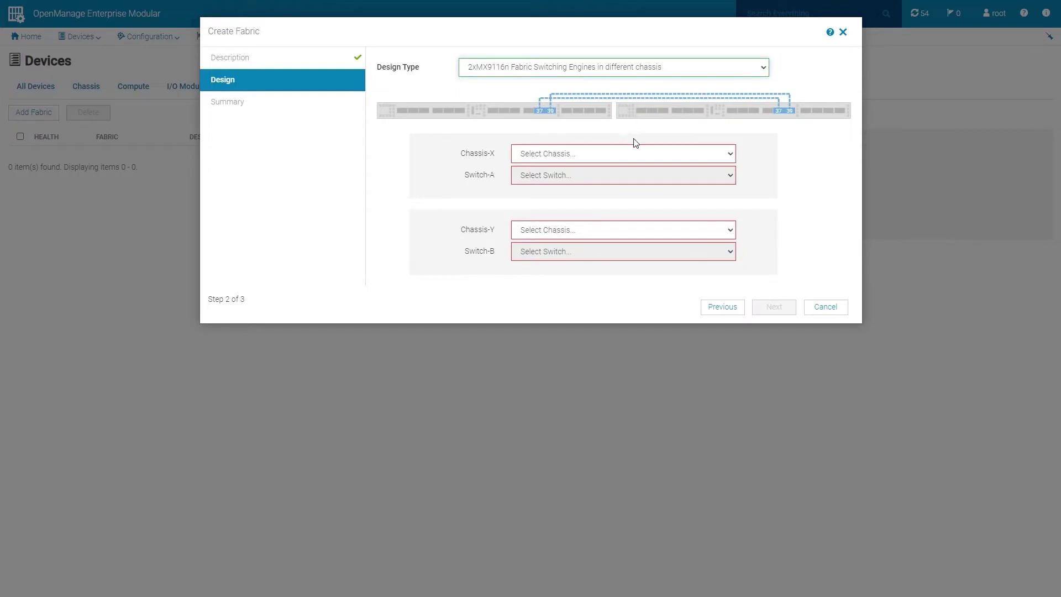
click(635, 155)
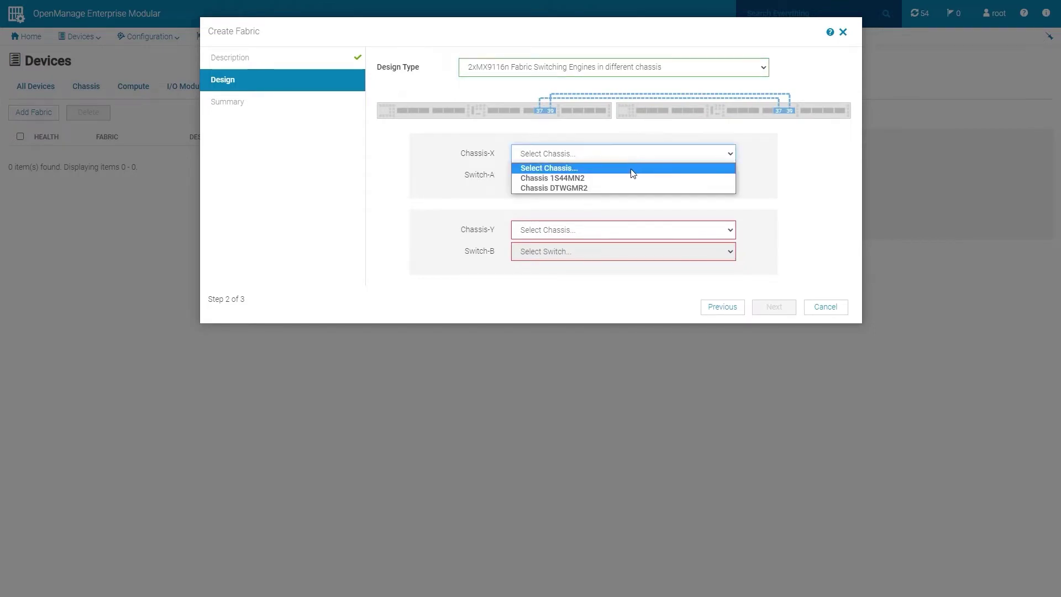
click(630, 178)
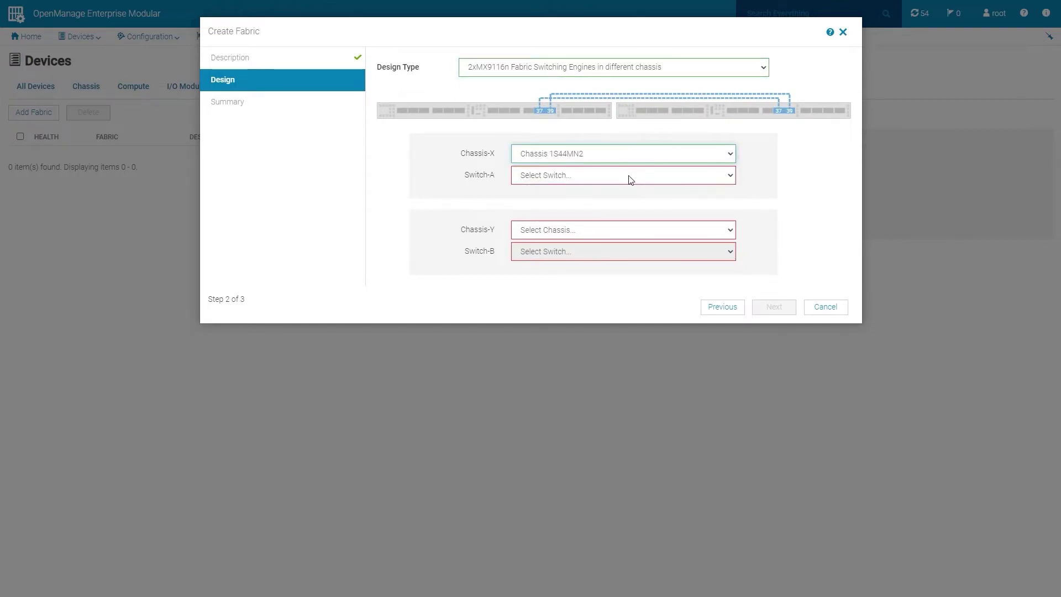
click(628, 176)
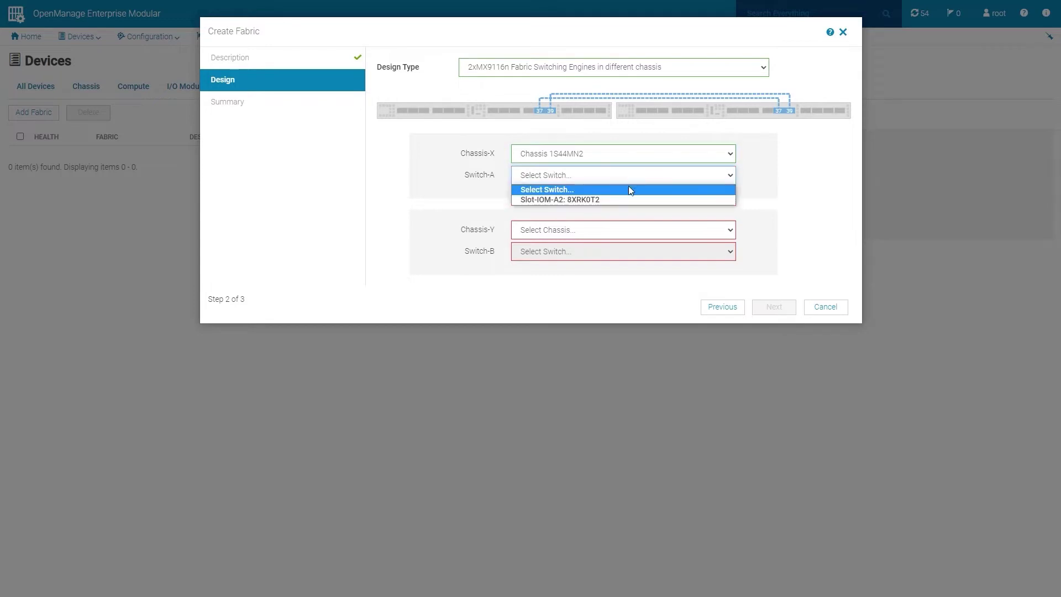
click(627, 200)
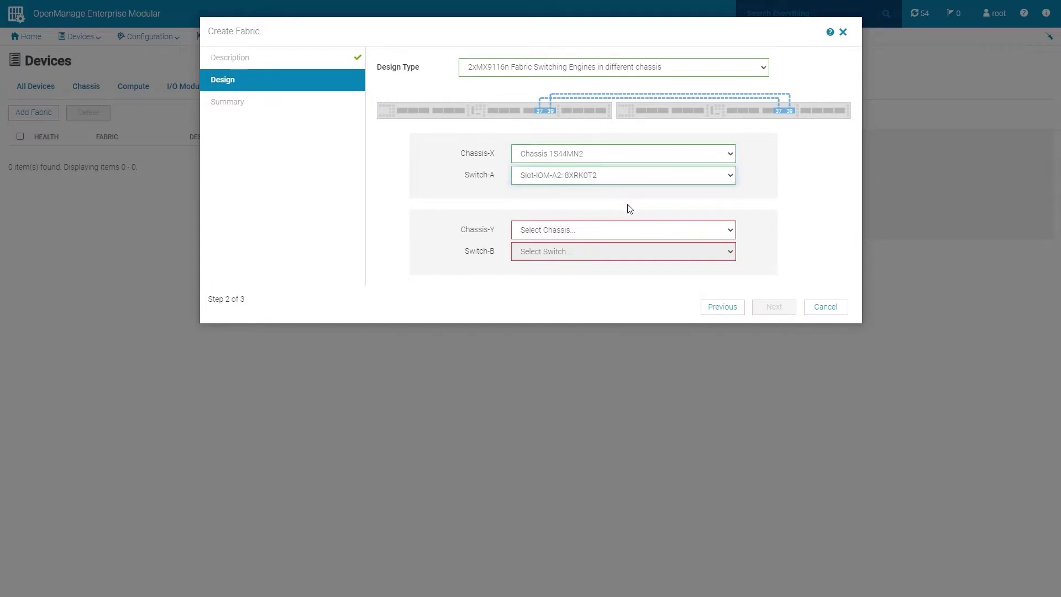
- Add Chassis DTWGMR2 with switch Slot-IOM-A1: 87QMMR3 and create the fabric
click(628, 230)
click(621, 255)
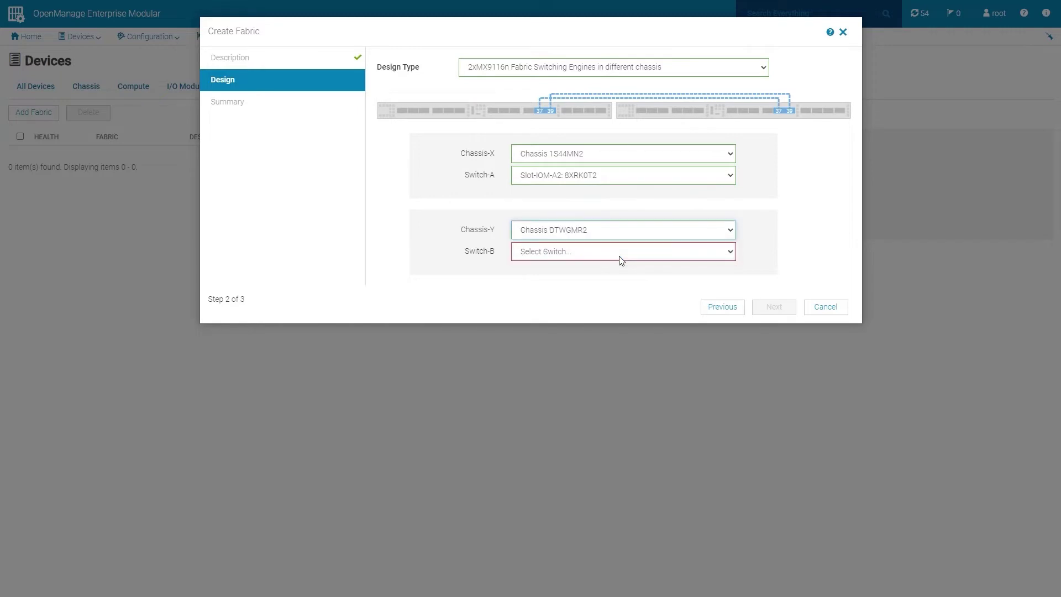
click(619, 255)
click(616, 276)
click(768, 307)
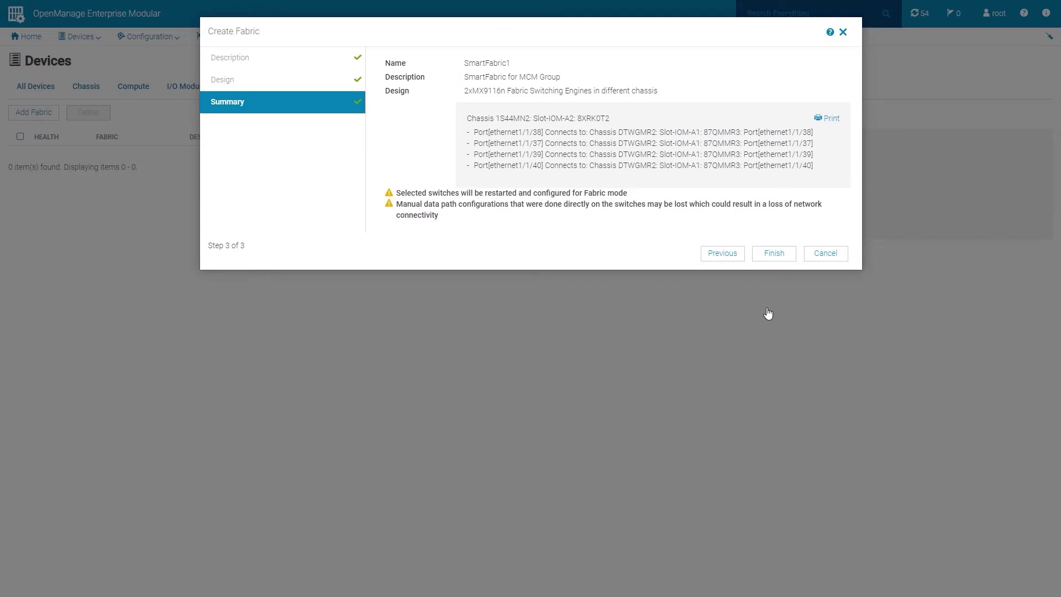
click(773, 253)
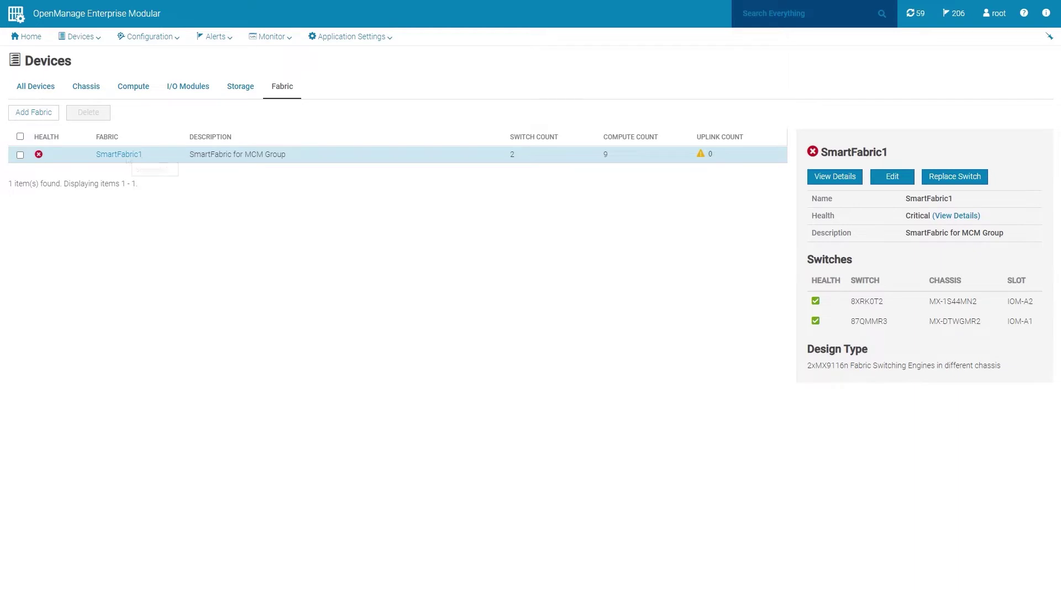
- Open SmartFabric1's details and view why its status is Critical
click(127, 158)
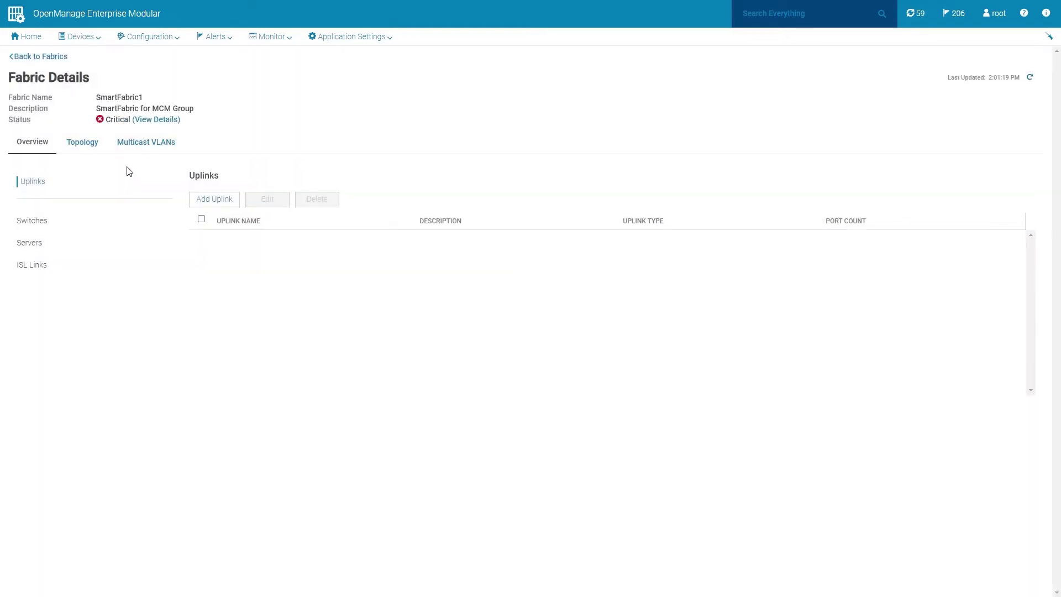
click(153, 126)
- Add Uplink 1, described 'Uplinks to Leaf Switches', of type Ethernet - No Spanning Tree
click(203, 200)
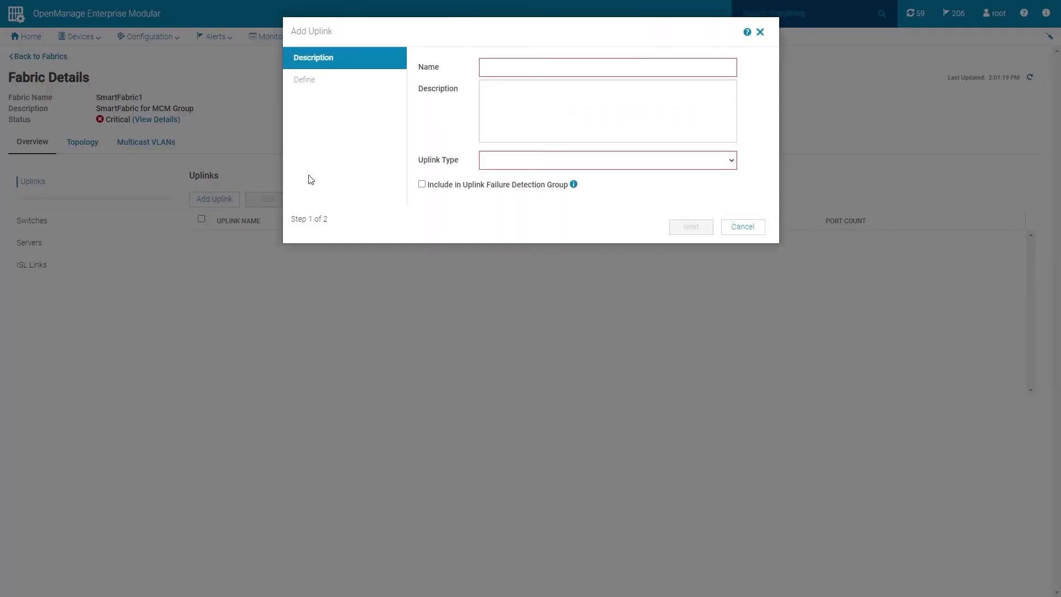
click(484, 70)
text(Uplink 1)
key(Tab)
text(Uplinks to Leaf Switches)
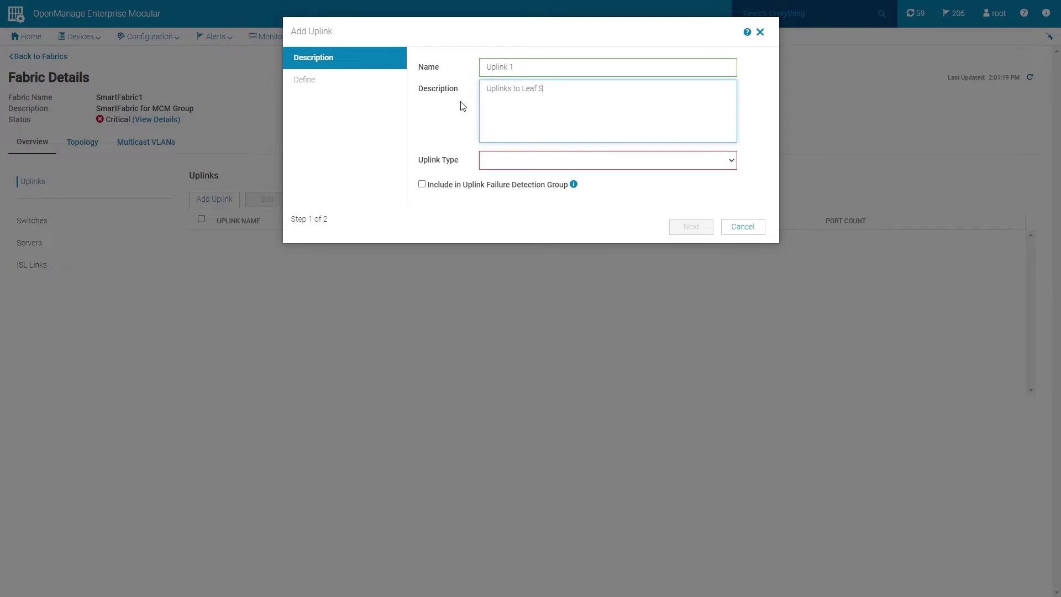
click(616, 161)
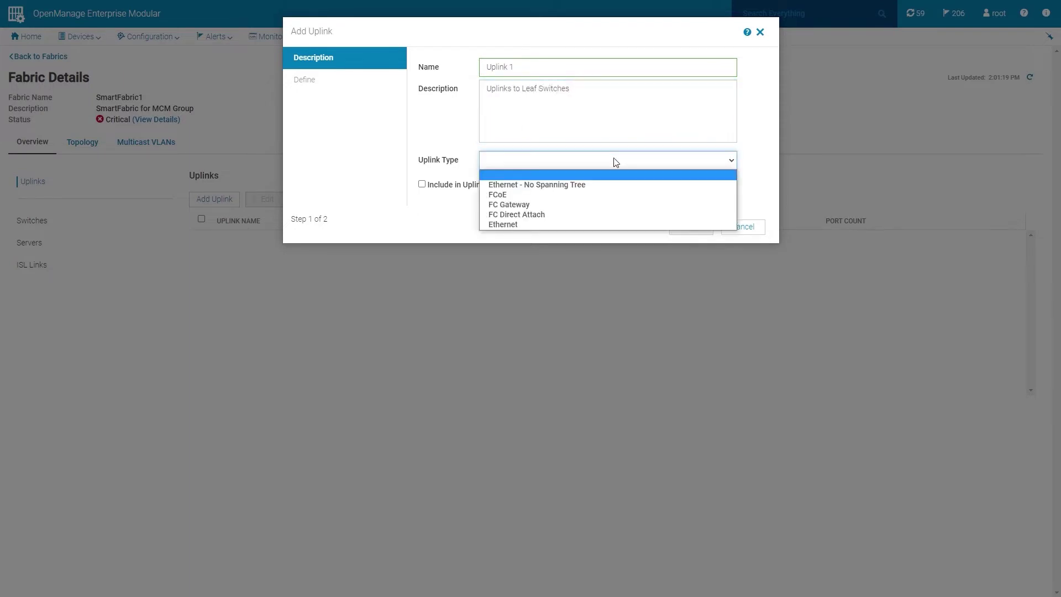
click(620, 186)
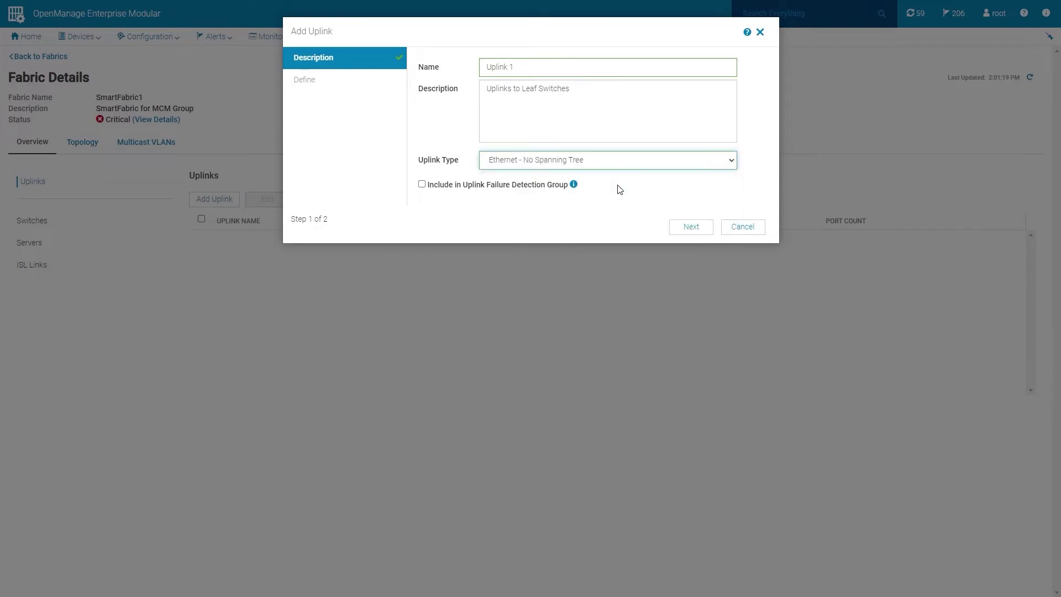
click(690, 229)
- Use ports ethernet1/1/41 and 1/1/42 on both switches, tag VLAN10, keep VLAN 1 untagged, and finish
click(500, 121)
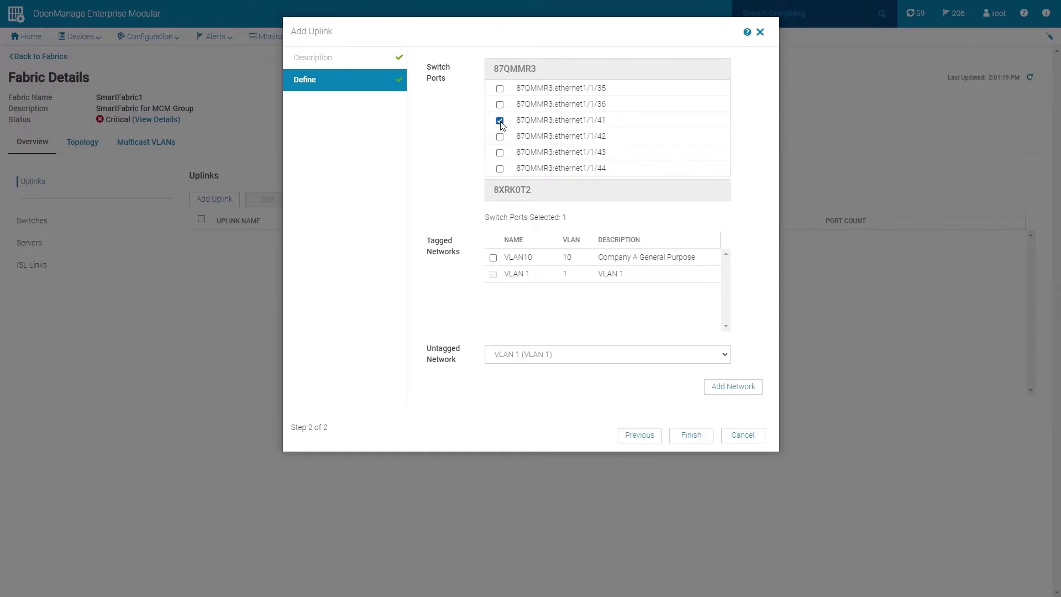
click(500, 137)
click(531, 191)
click(500, 146)
click(499, 161)
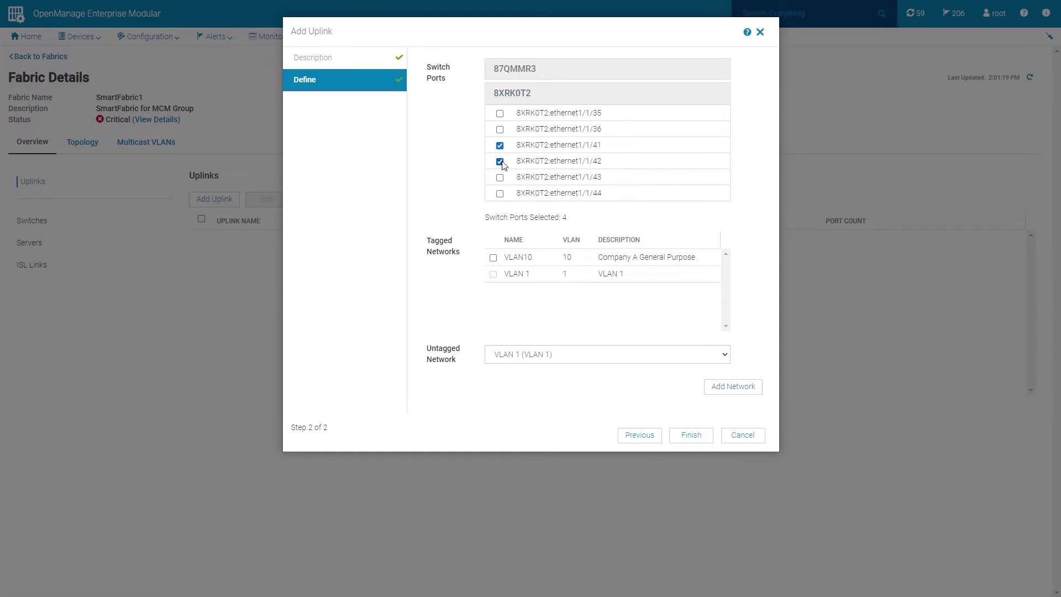
click(494, 259)
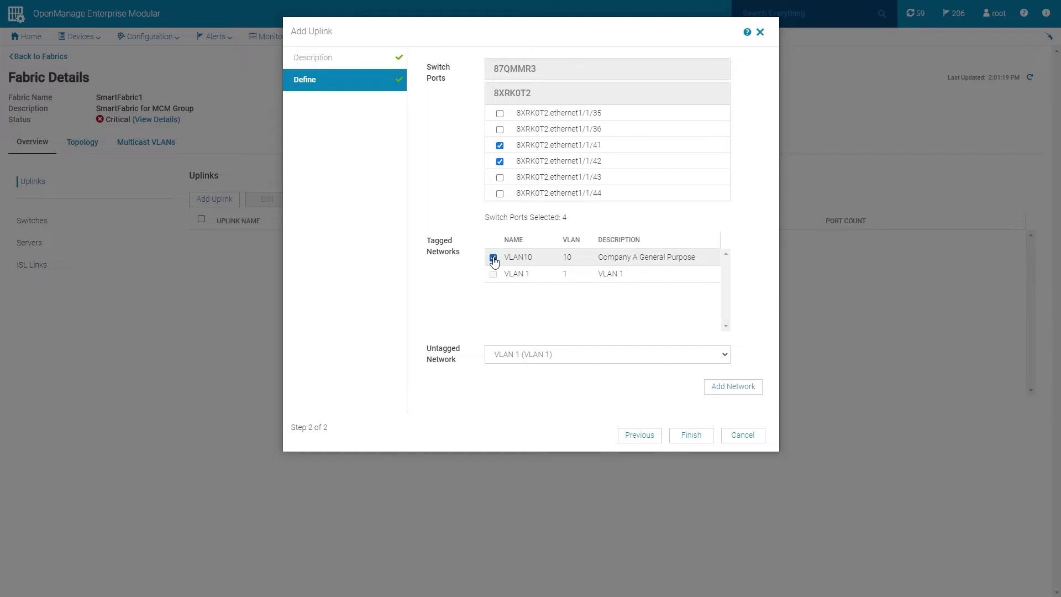
click(551, 357)
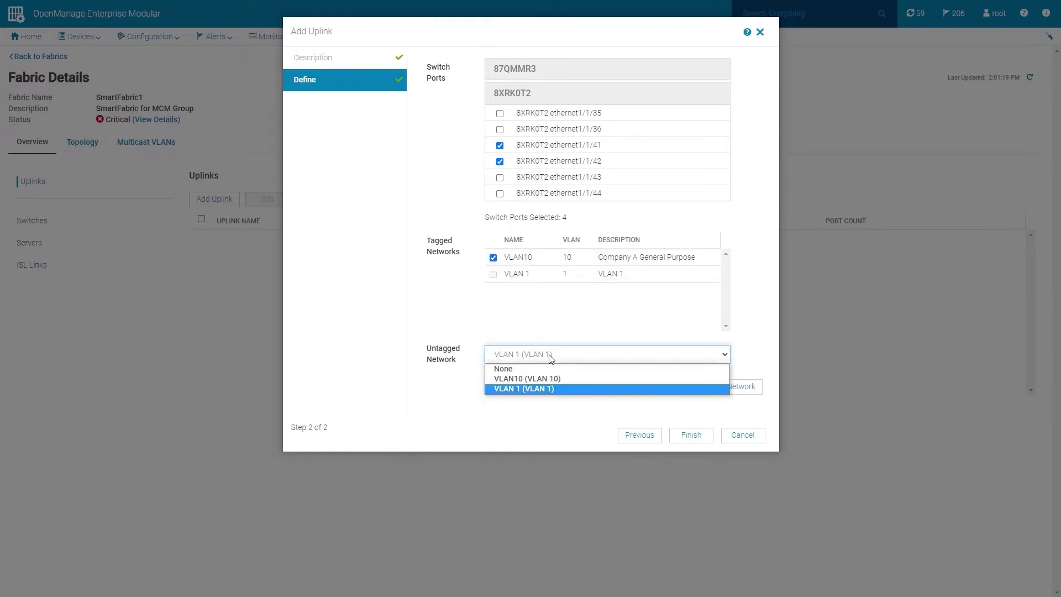
click(552, 357)
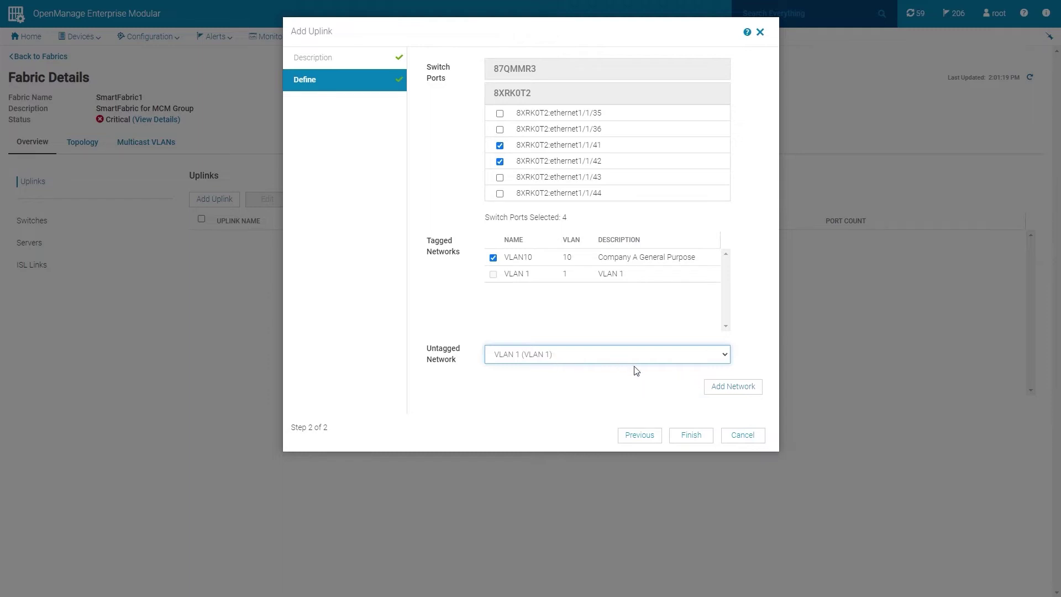
click(700, 440)
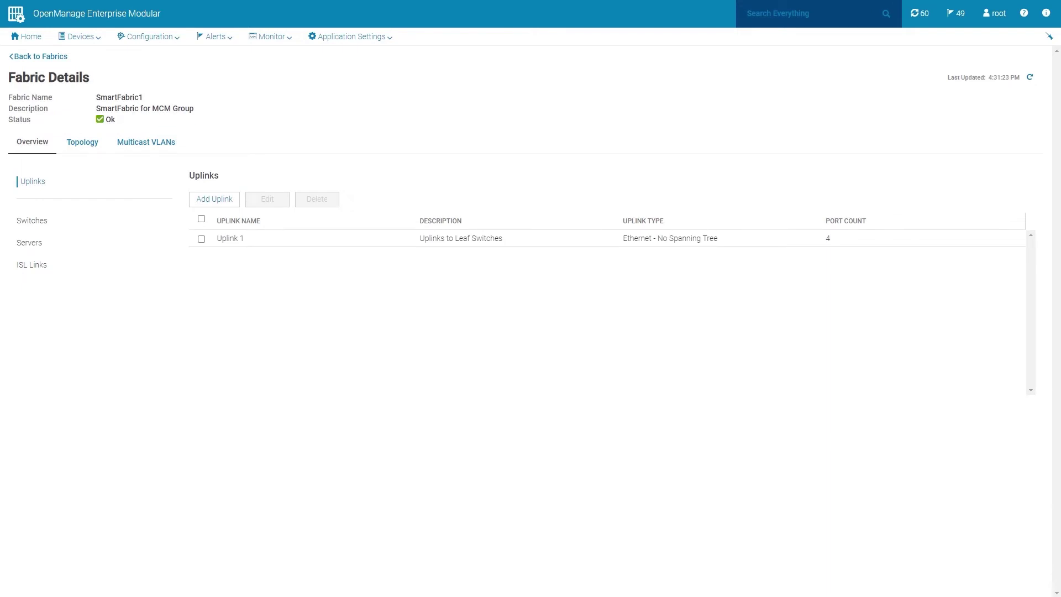
- Review the fabric's Switches, Servers, ISL Links and Topology views
click(43, 225)
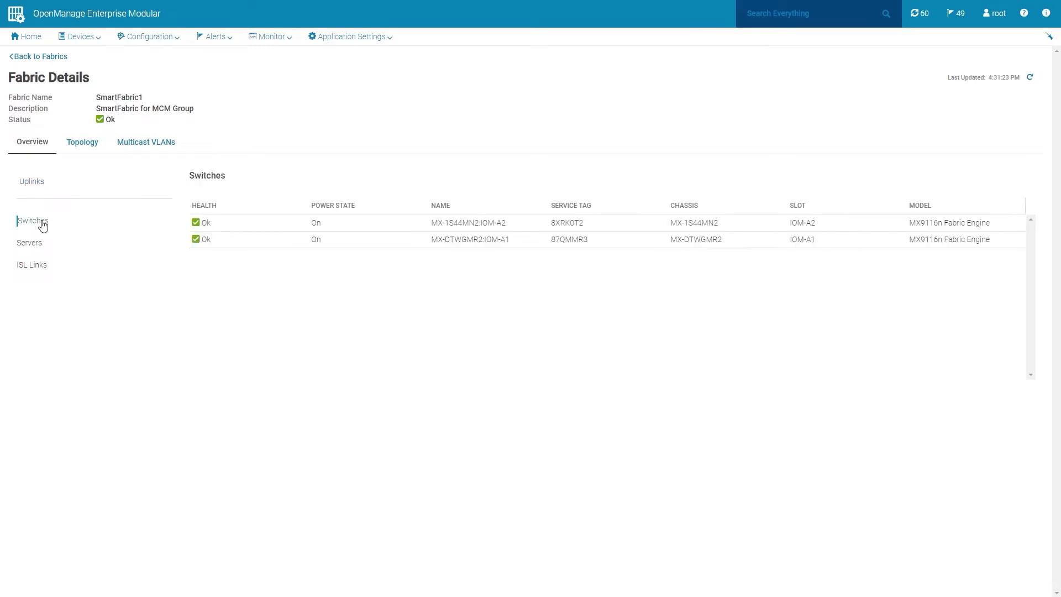
click(43, 245)
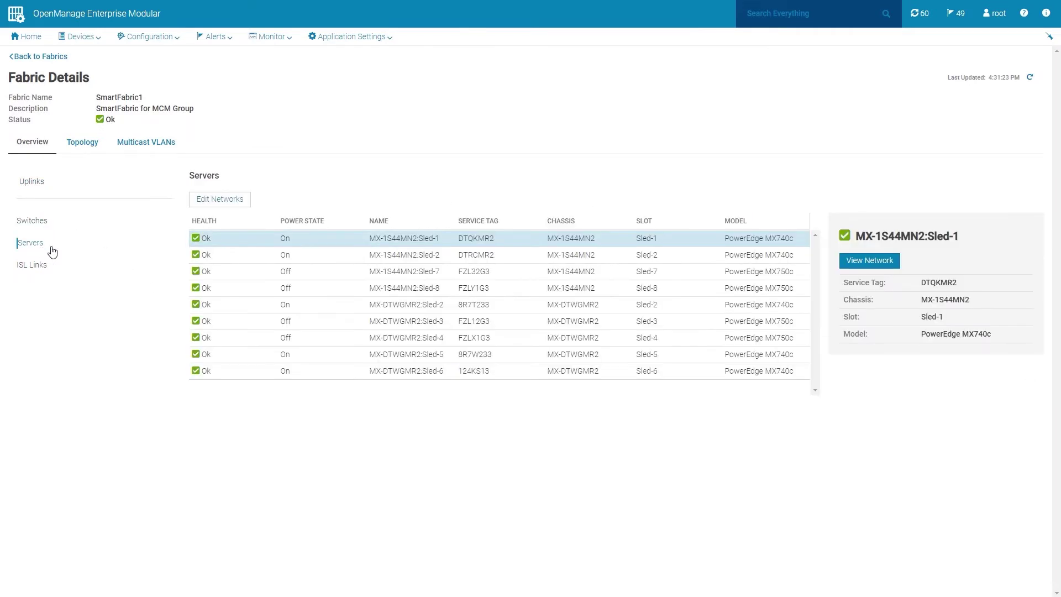
click(43, 269)
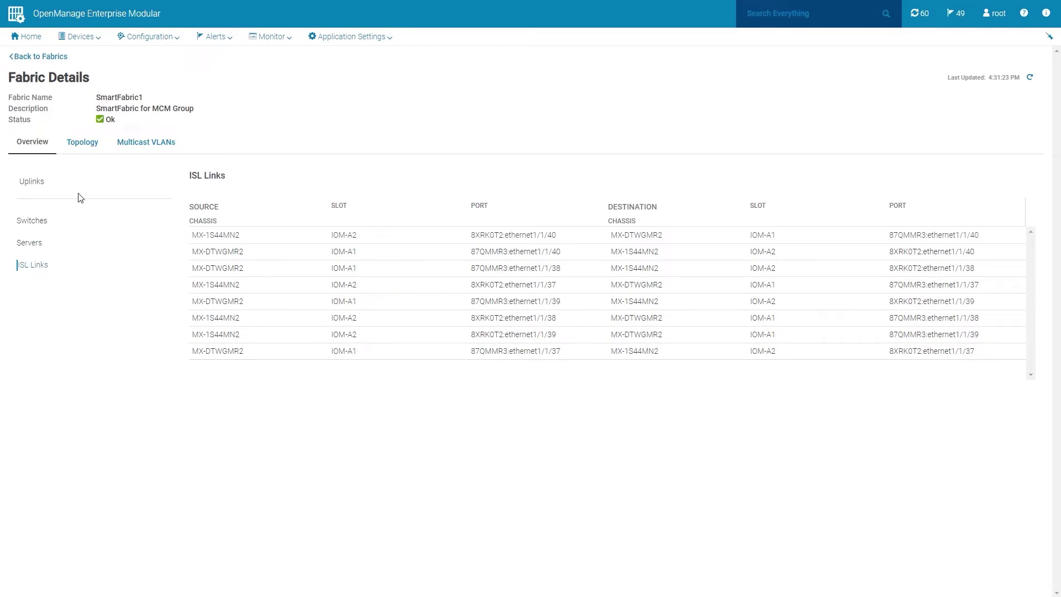
click(86, 148)
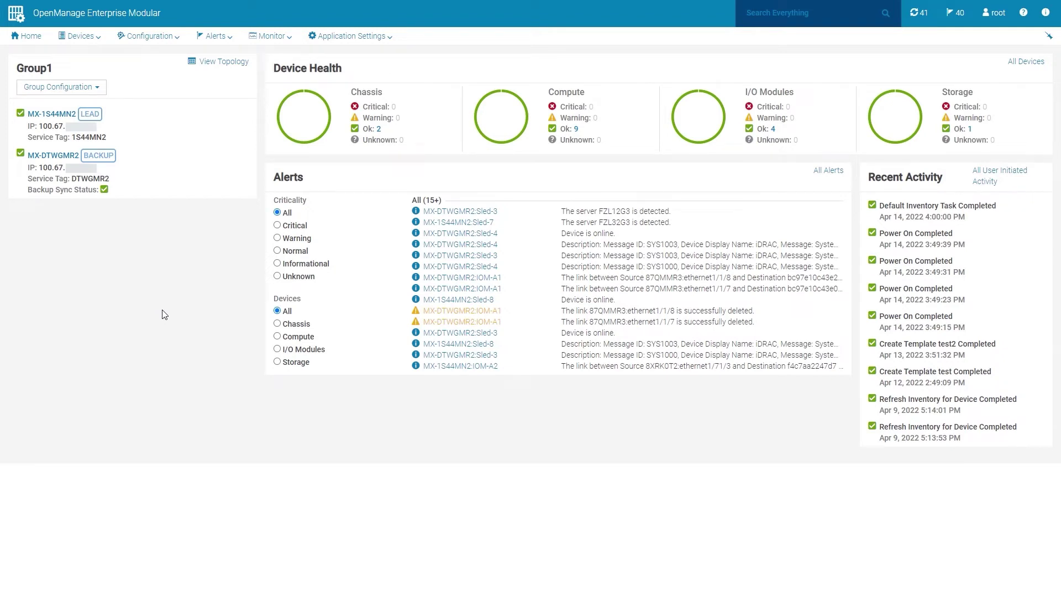
- Start a reference-device template named 'R750 with QLogic Mezzanine', described 'Server Template1'
click(155, 38)
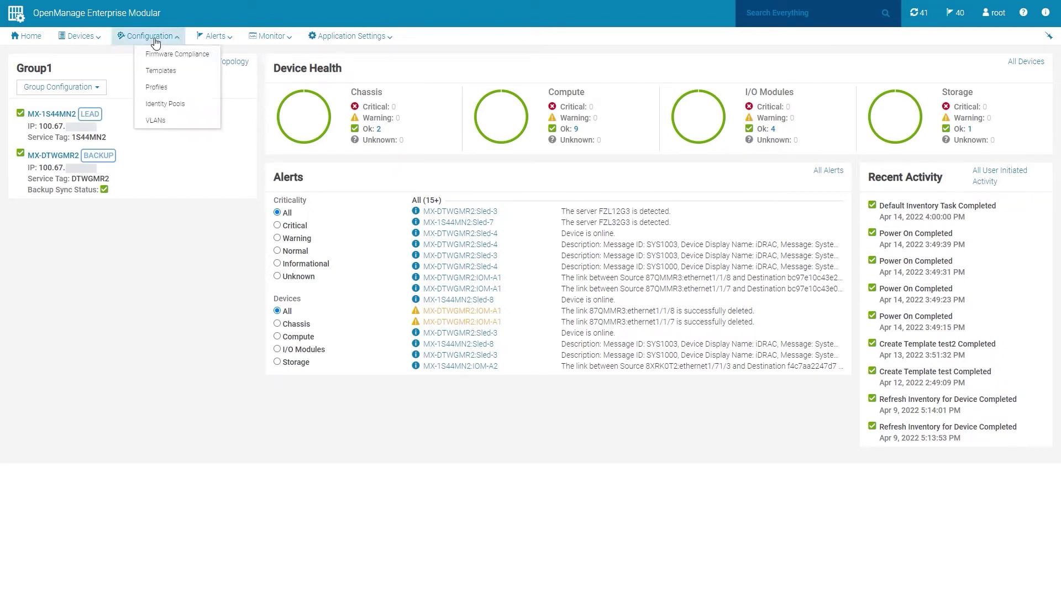
click(164, 74)
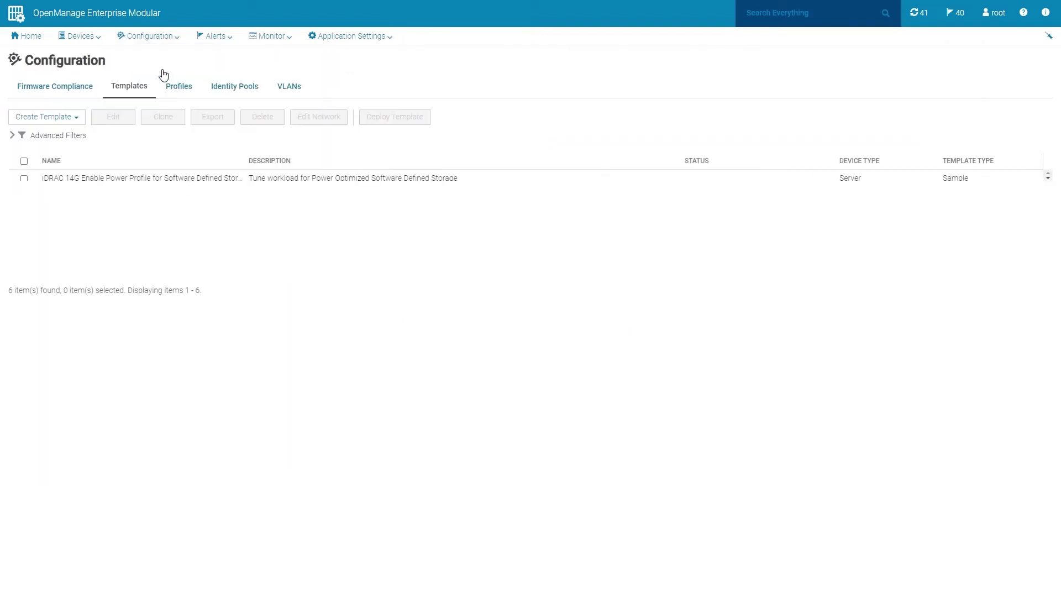
click(65, 118)
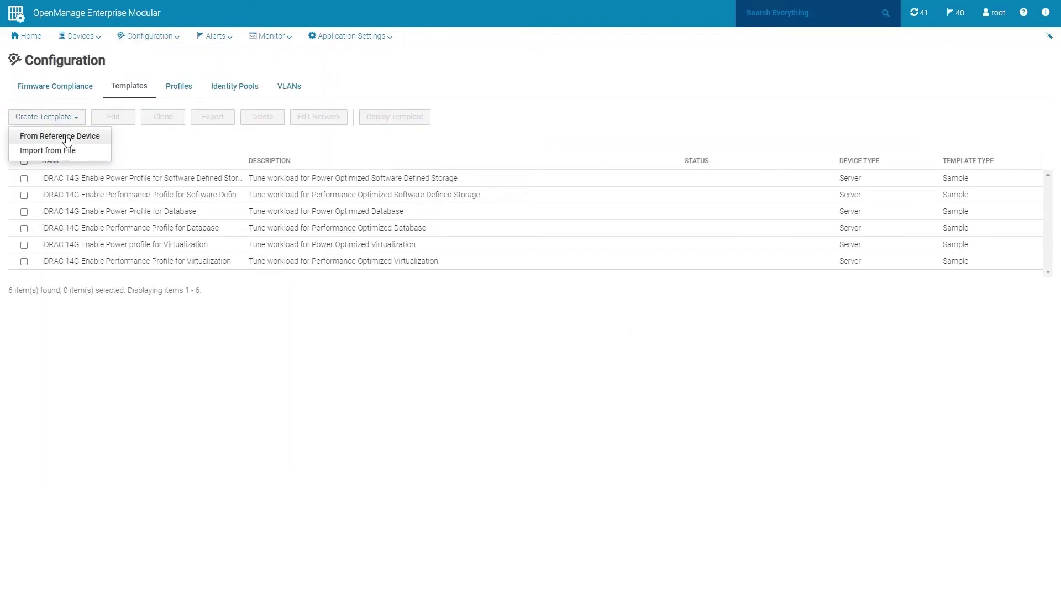
click(67, 137)
text(R750 with QLogic Mezzanine)
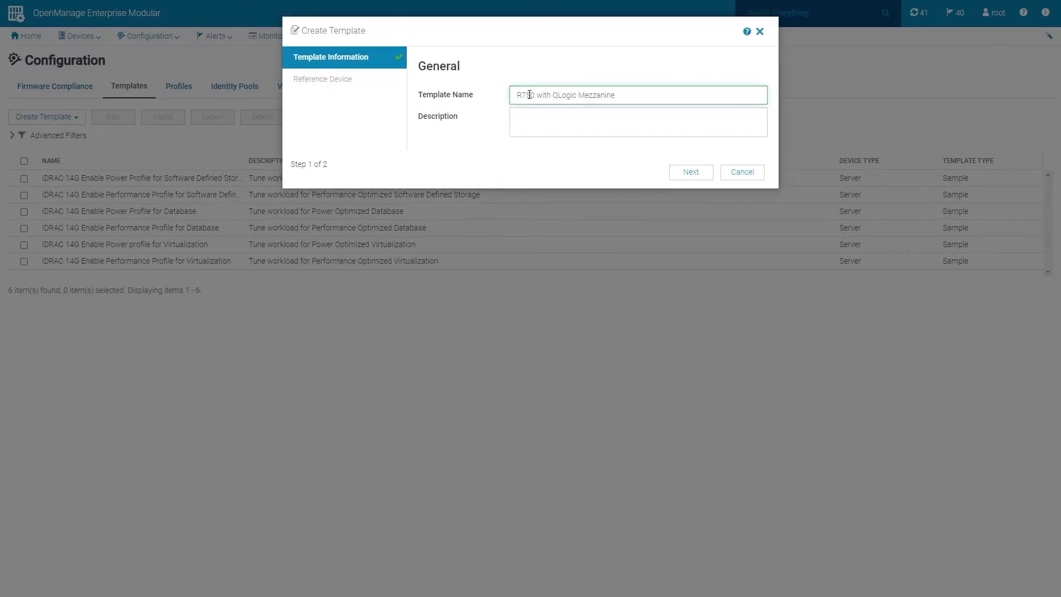
click(539, 116)
text(Server Template1)
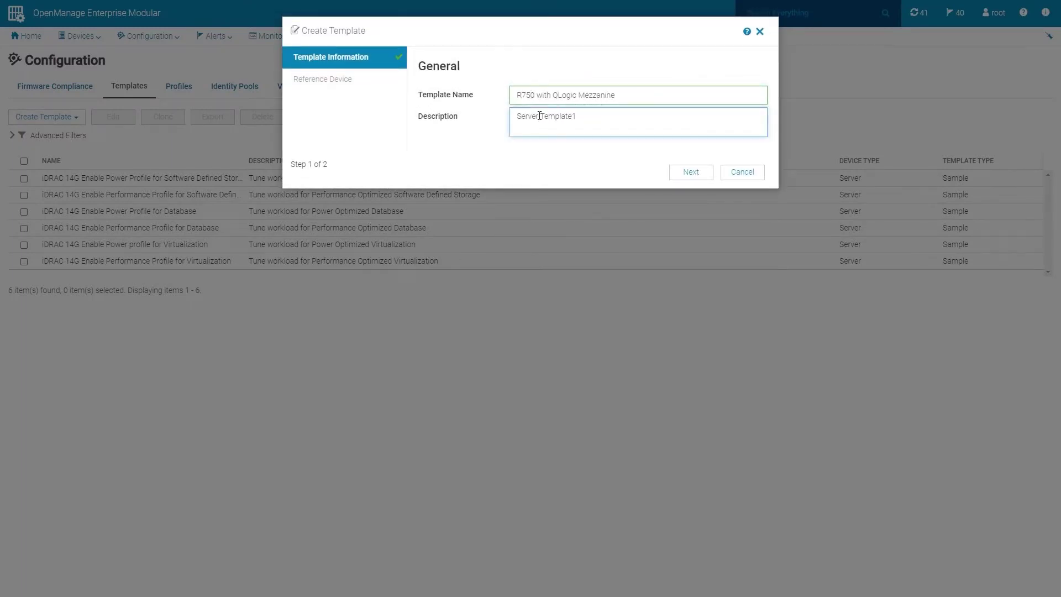
click(687, 173)
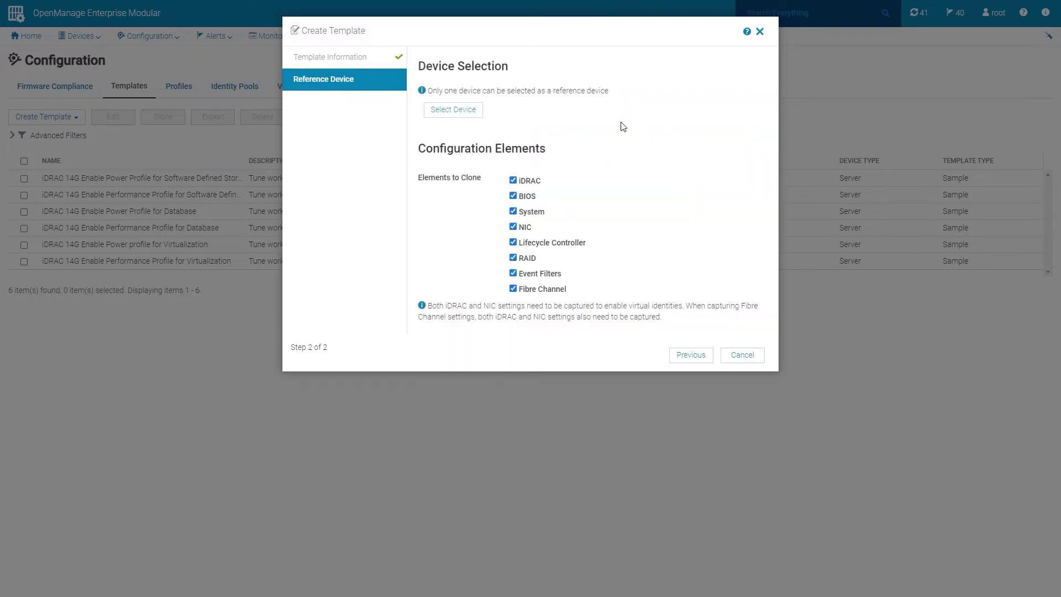
- Choose sled FZL32G3 (Sled-7) in Chassis_1S44MN2 as the reference device
click(466, 110)
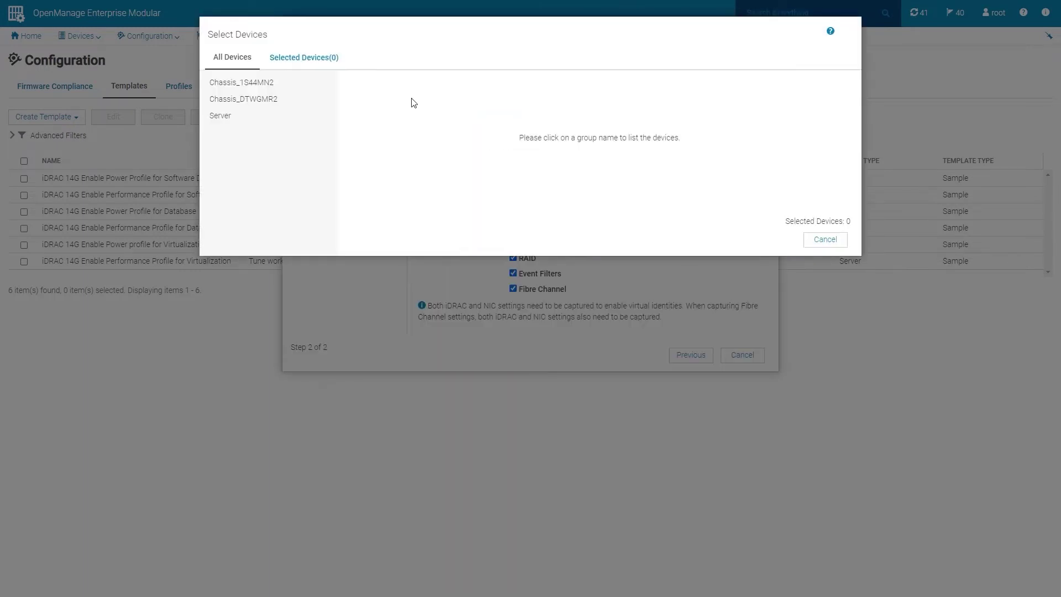
click(296, 85)
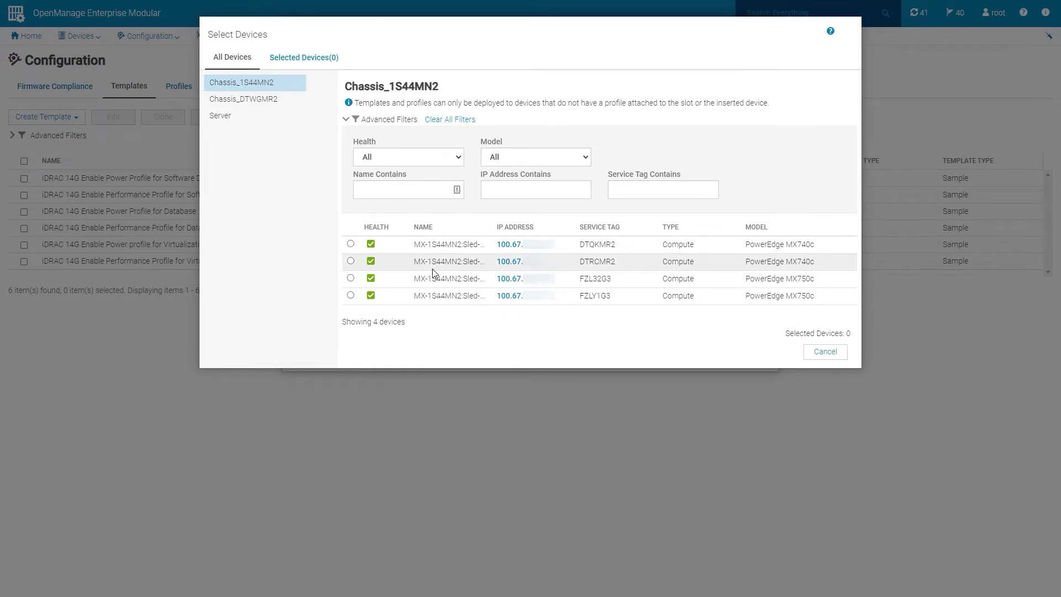
click(350, 278)
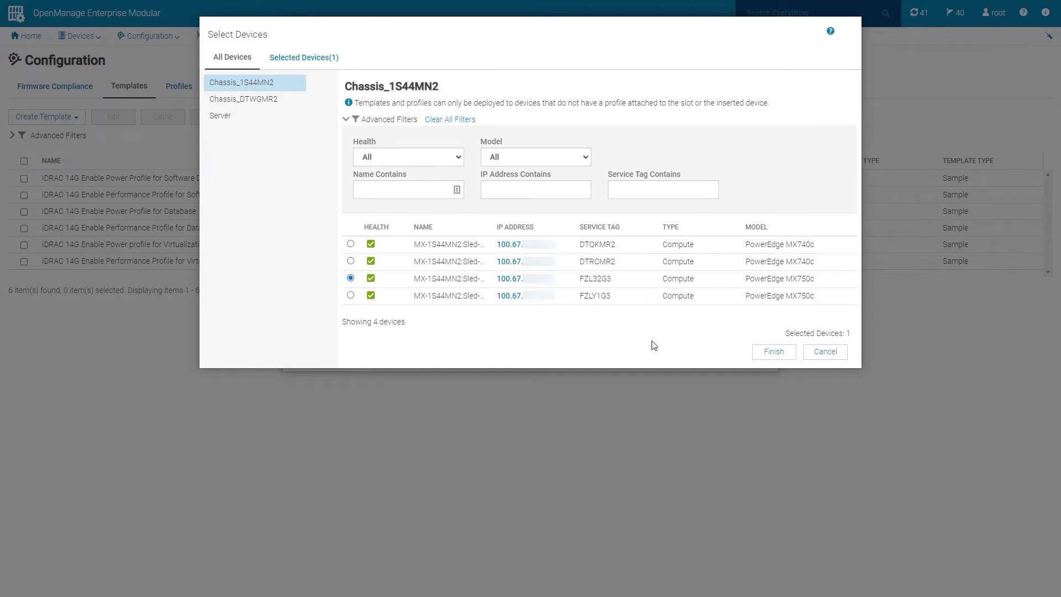
click(772, 354)
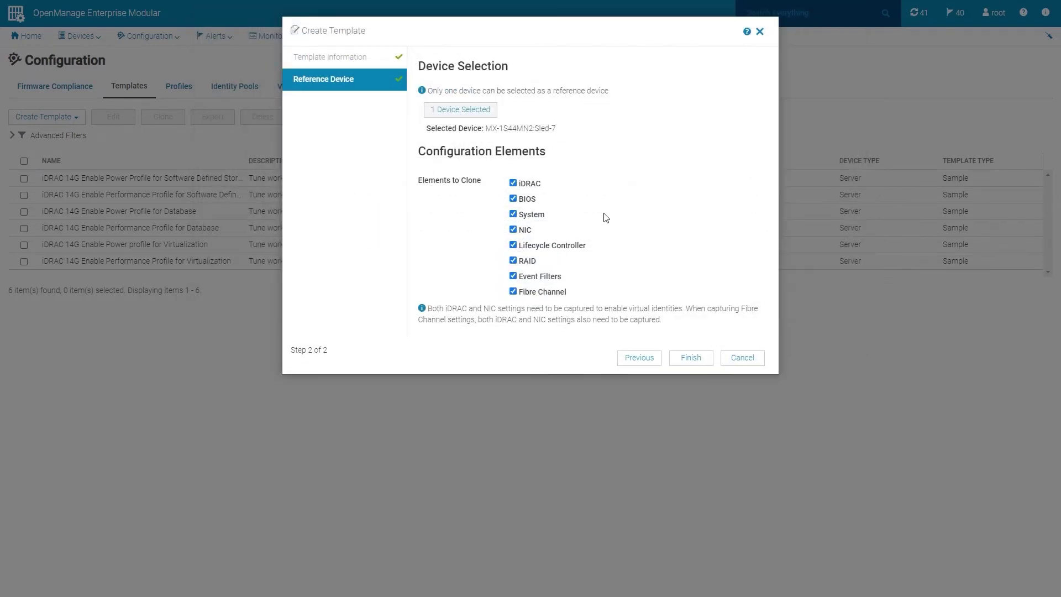
- Exclude BIOS, Lifecycle Controller, RAID, Event Filters and Fibre Channel settings, and create the template
click(514, 199)
click(513, 245)
click(513, 261)
click(513, 276)
click(514, 293)
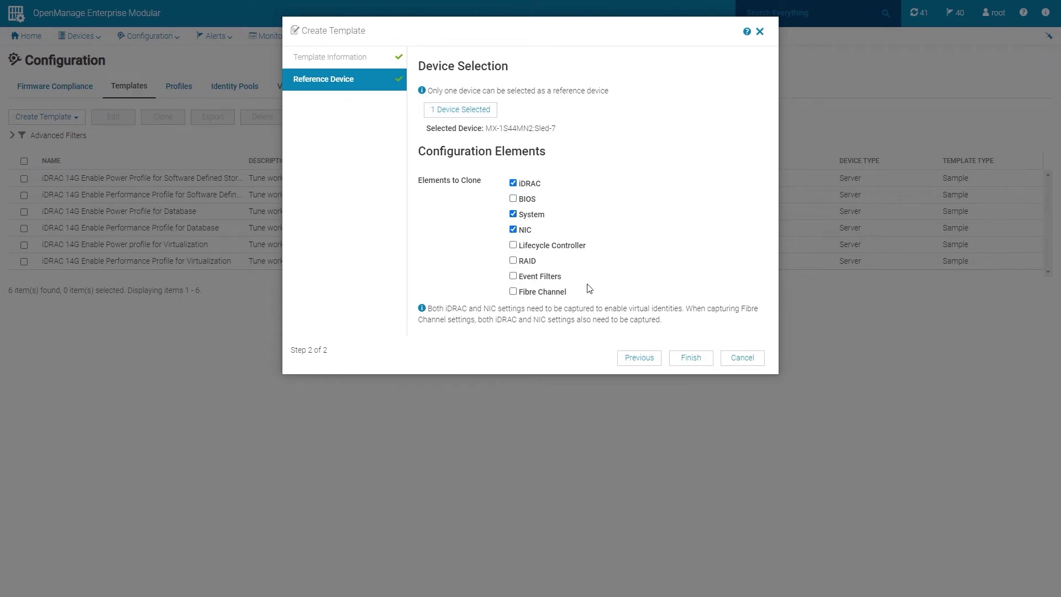
click(691, 360)
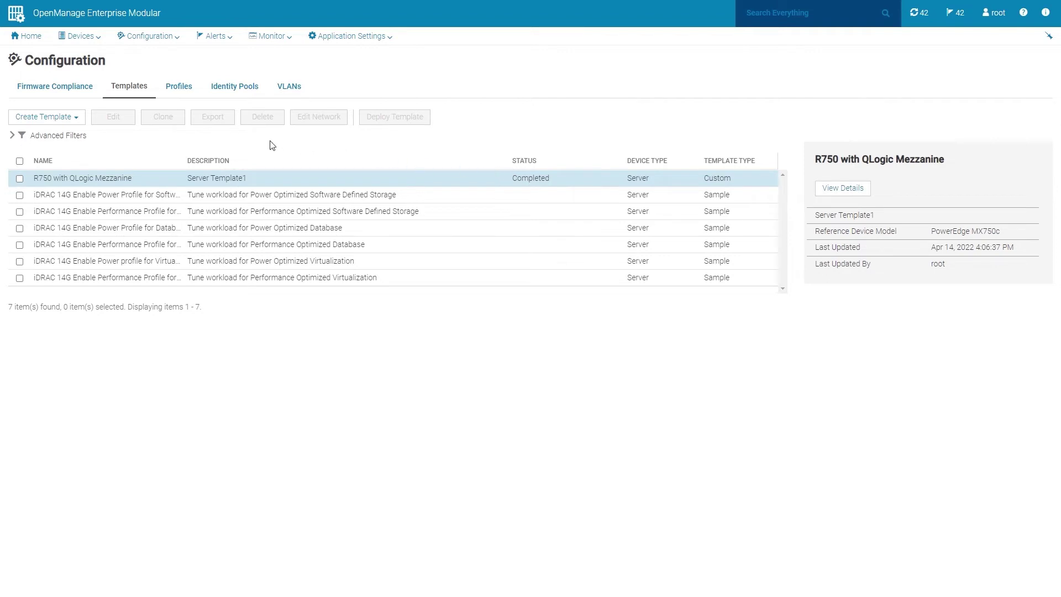
- Open the R750 with QLogic Mezzanine template's network settings at the VLAN page
click(20, 179)
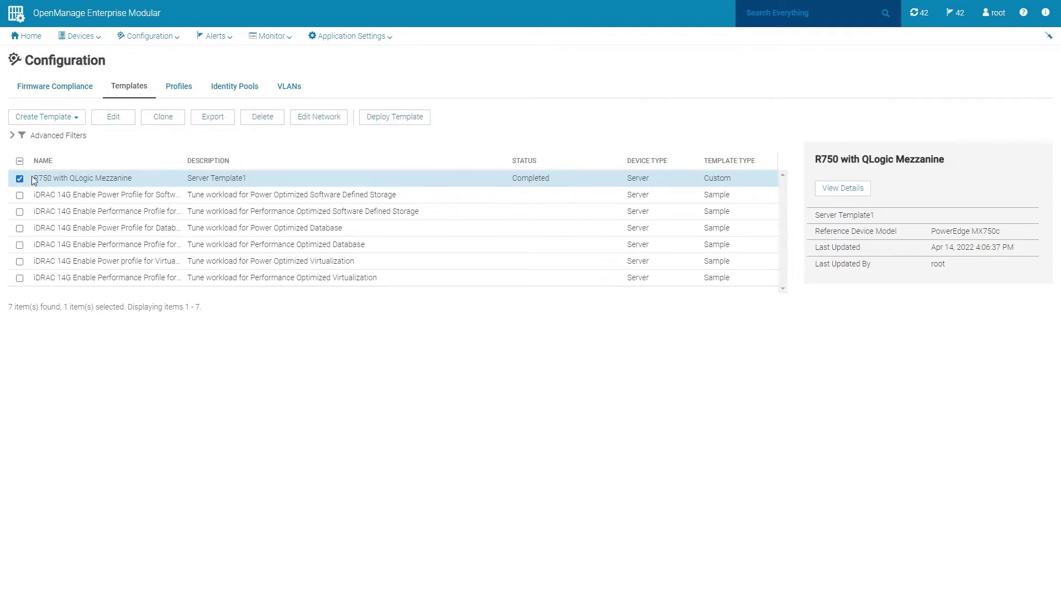
click(310, 121)
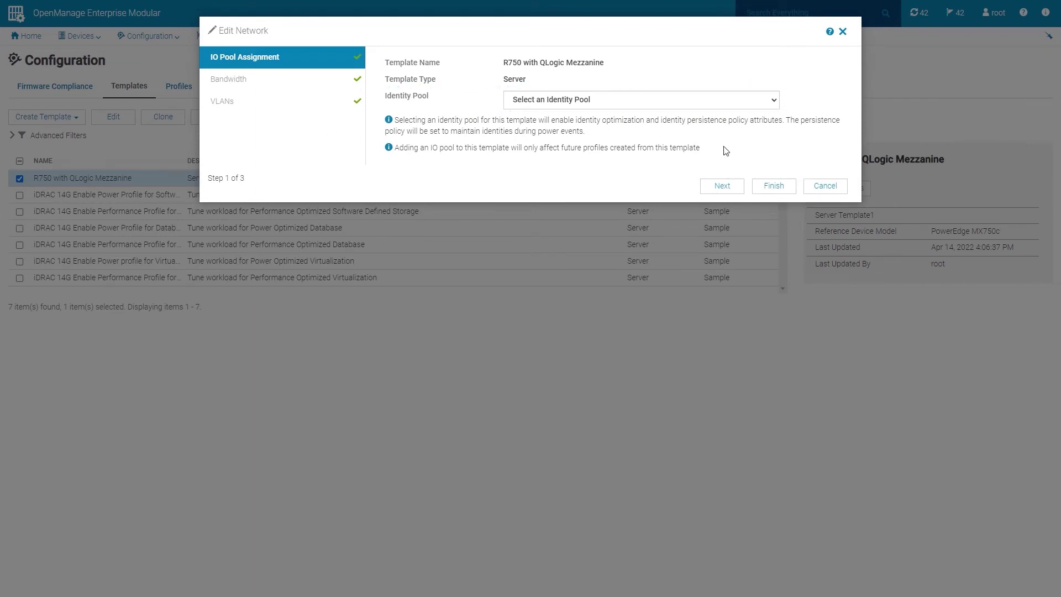
click(730, 186)
click(737, 395)
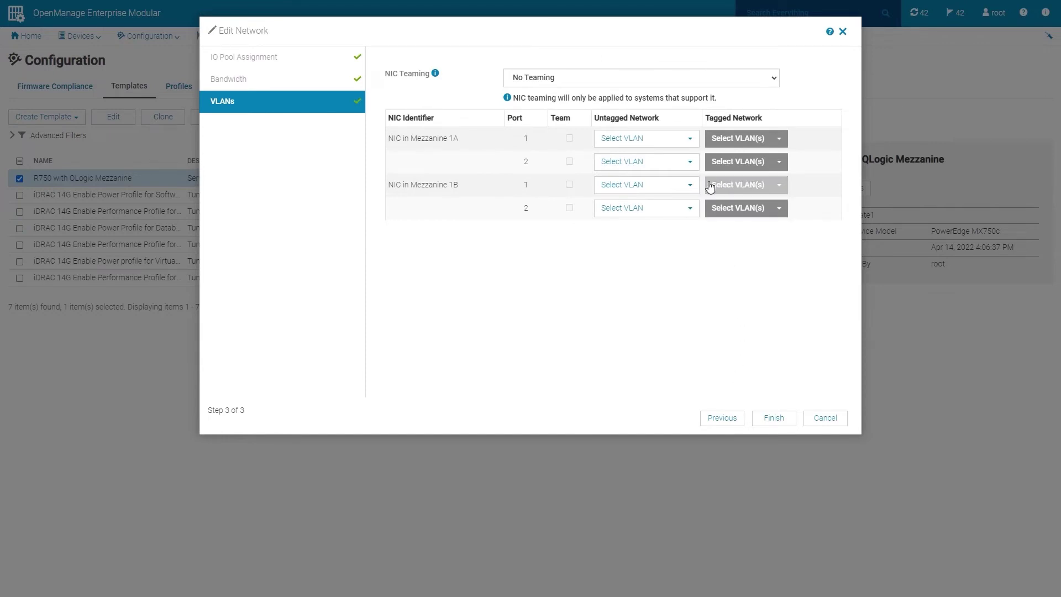
- Set VLAN 1 as untagged network on mezzanine ports 1A-1, 1A-2, 1B-1 and 1B-2
click(695, 144)
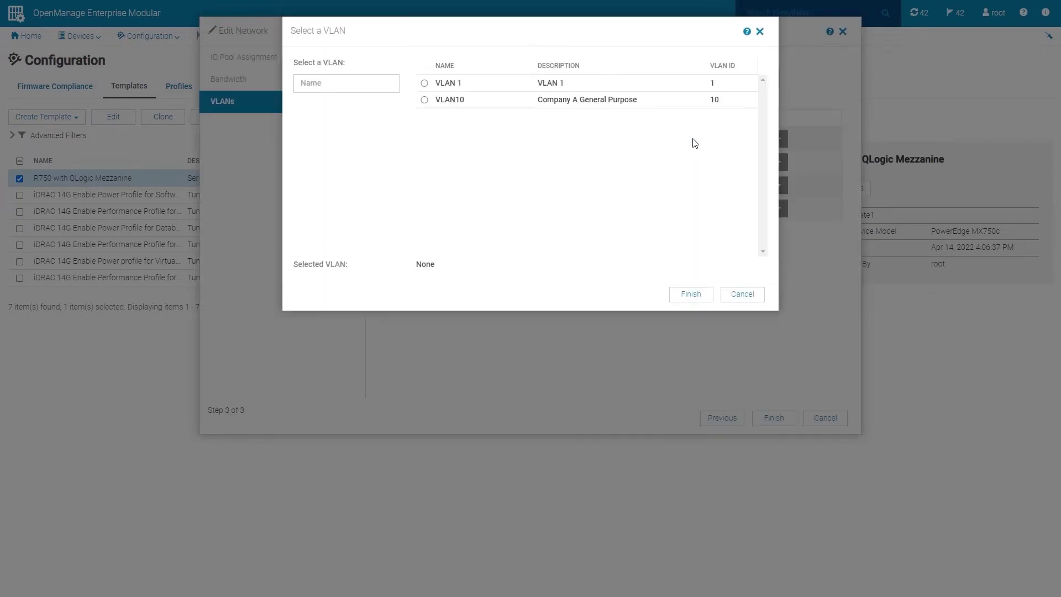
click(425, 84)
click(699, 299)
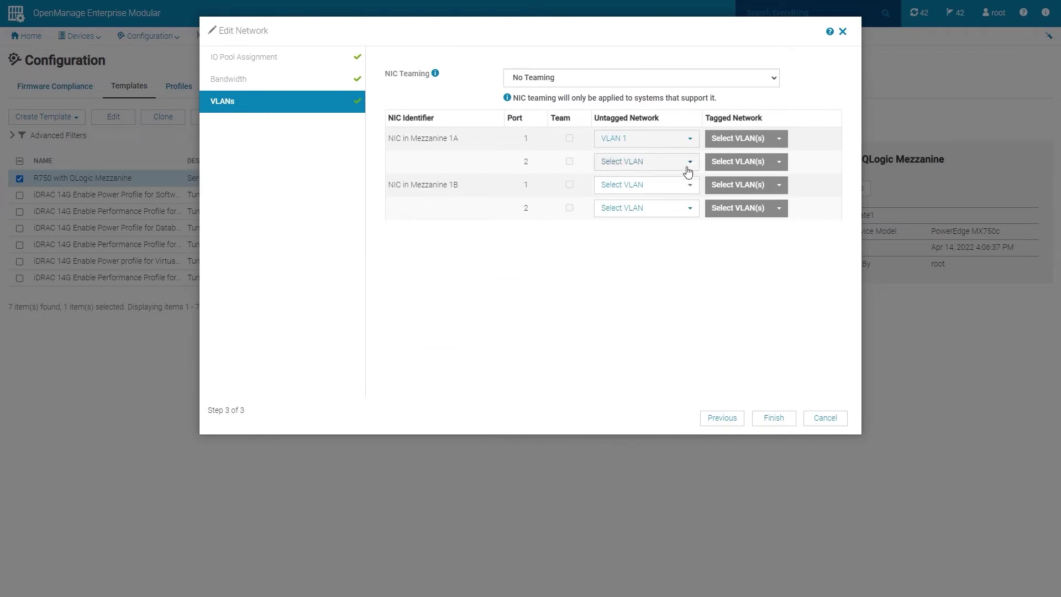
click(686, 164)
click(427, 84)
click(692, 296)
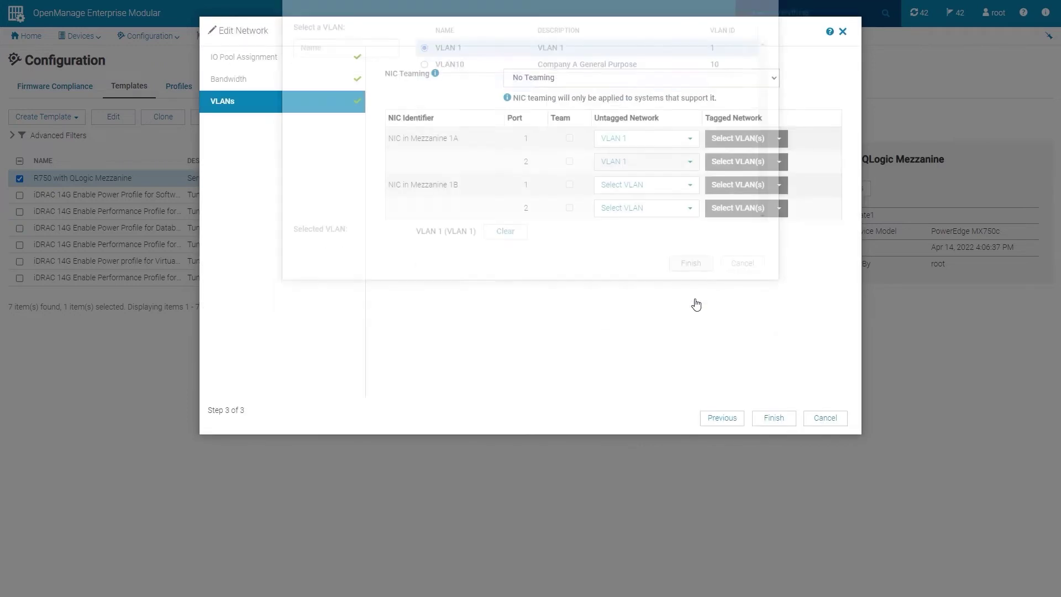
click(650, 192)
click(426, 85)
click(692, 297)
click(664, 209)
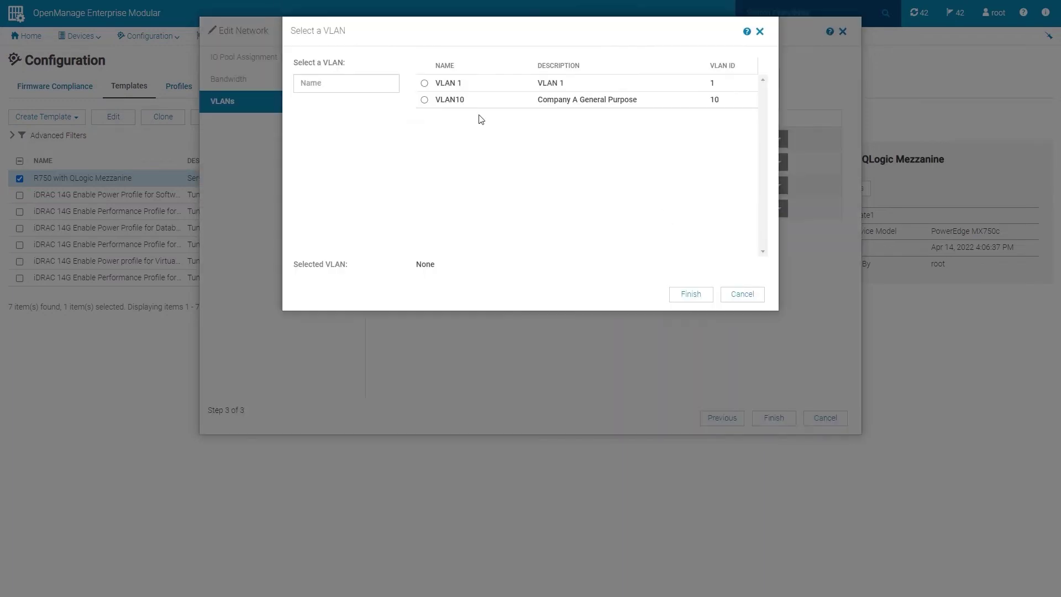
click(425, 84)
click(691, 299)
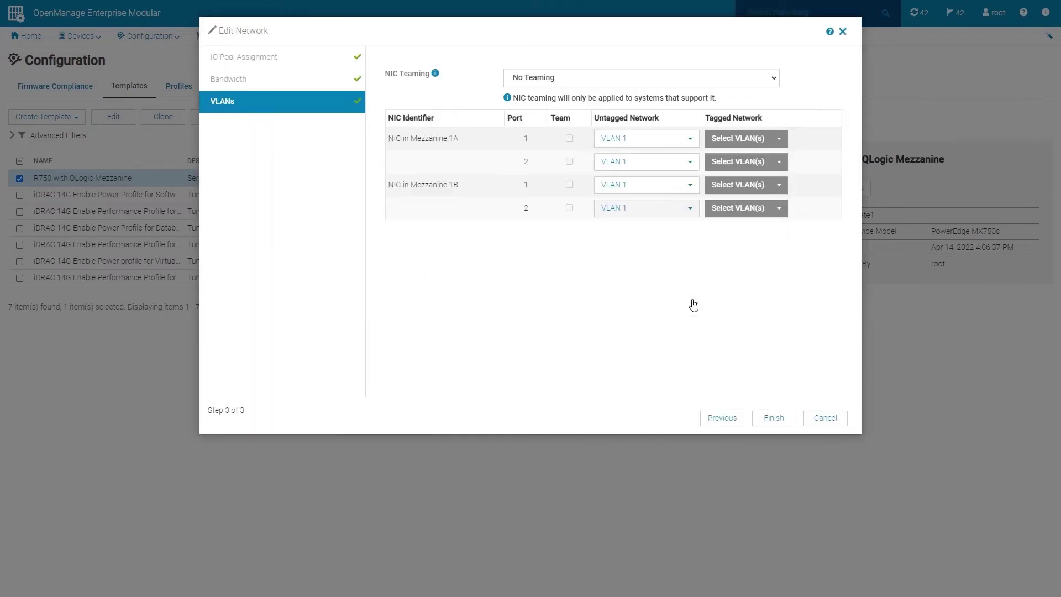
- Tag VLAN10 on mezzanine 1A ports 1 and 2
click(756, 138)
click(302, 117)
click(508, 155)
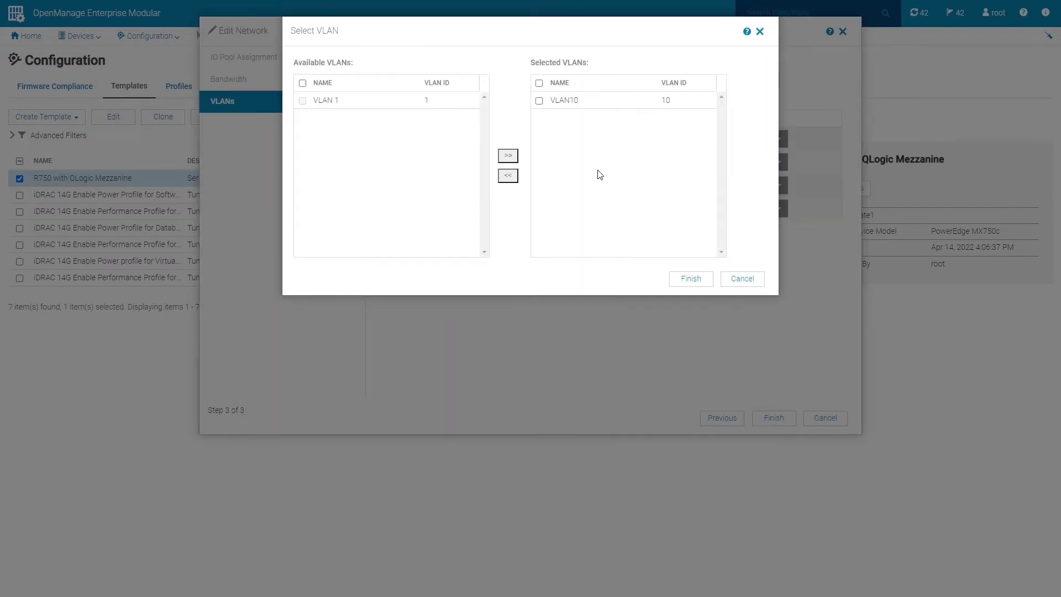
click(697, 280)
click(741, 161)
click(303, 117)
click(508, 156)
click(691, 278)
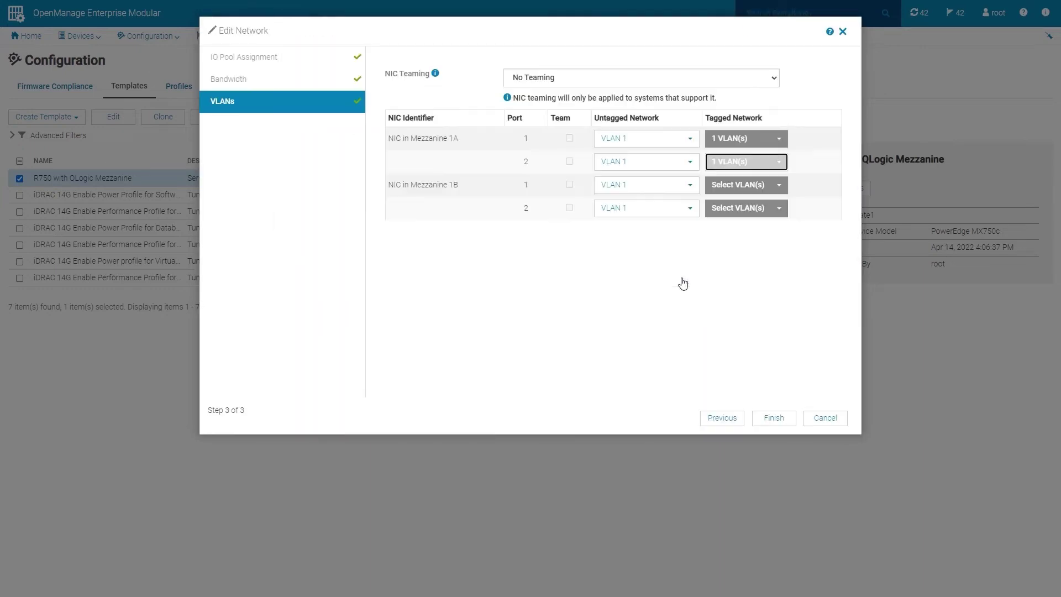
- Tag VLAN10 on mezzanine 1B ports 1 and 2 and save the network settings
click(743, 184)
click(302, 117)
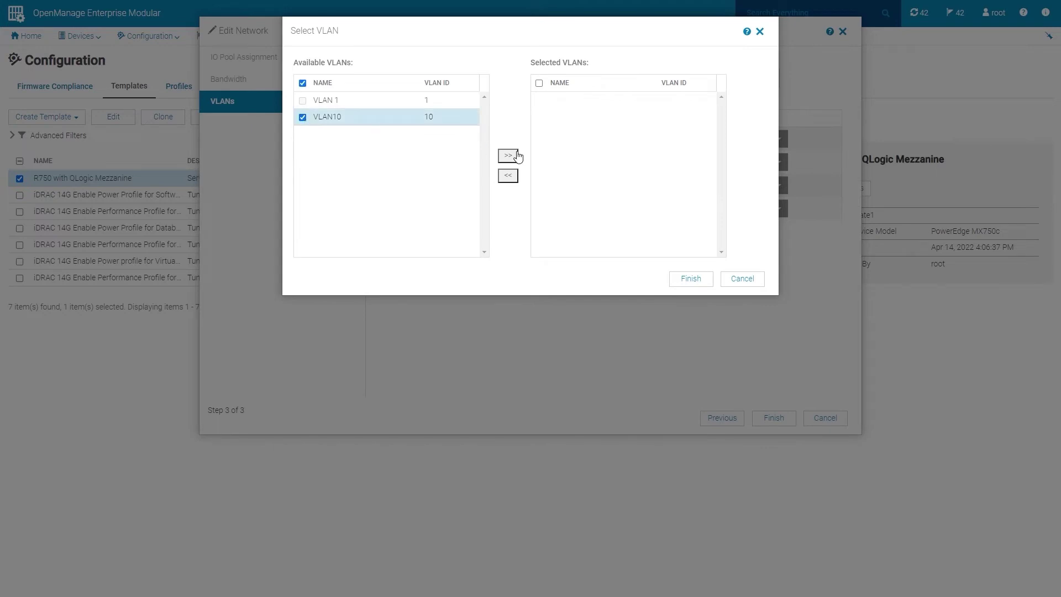
click(508, 156)
click(686, 279)
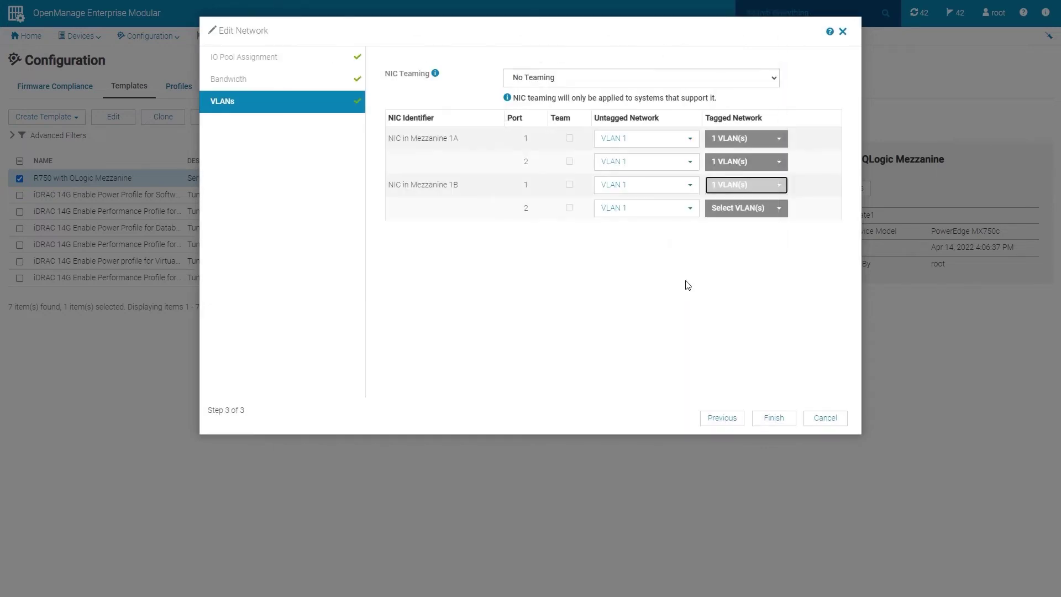
click(725, 210)
click(303, 117)
click(508, 156)
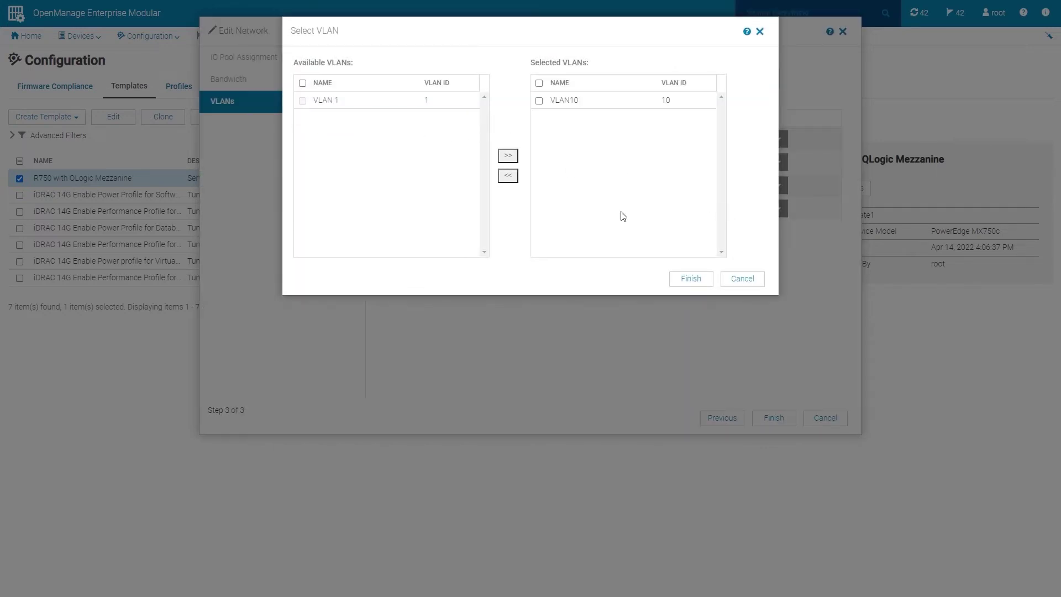
click(688, 279)
click(774, 418)
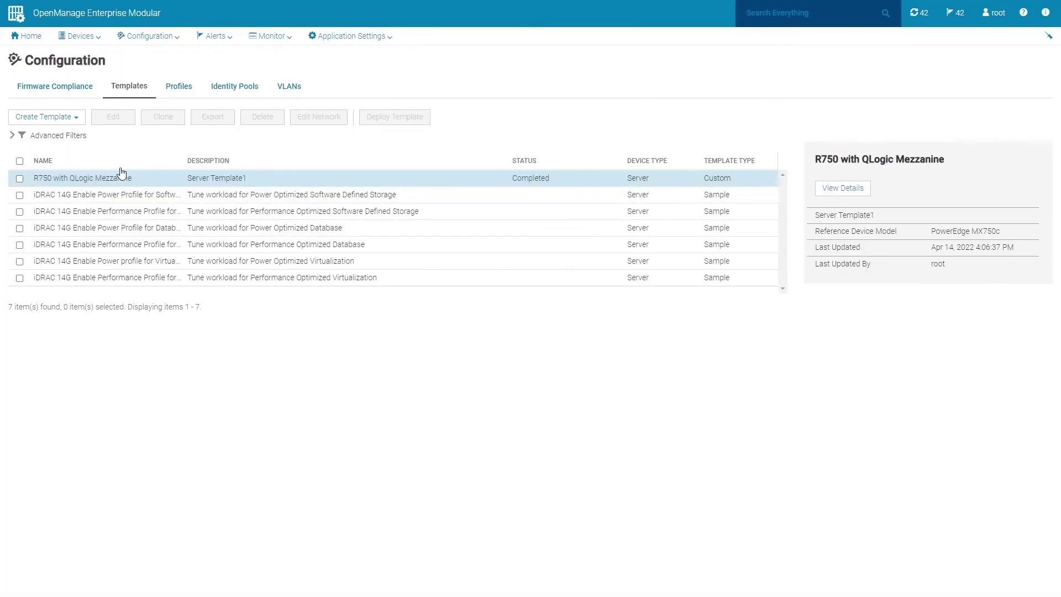
- Target the R750 template at one sled each in Chassis_1S44MN2 and Chassis_DTWGMR2
click(20, 179)
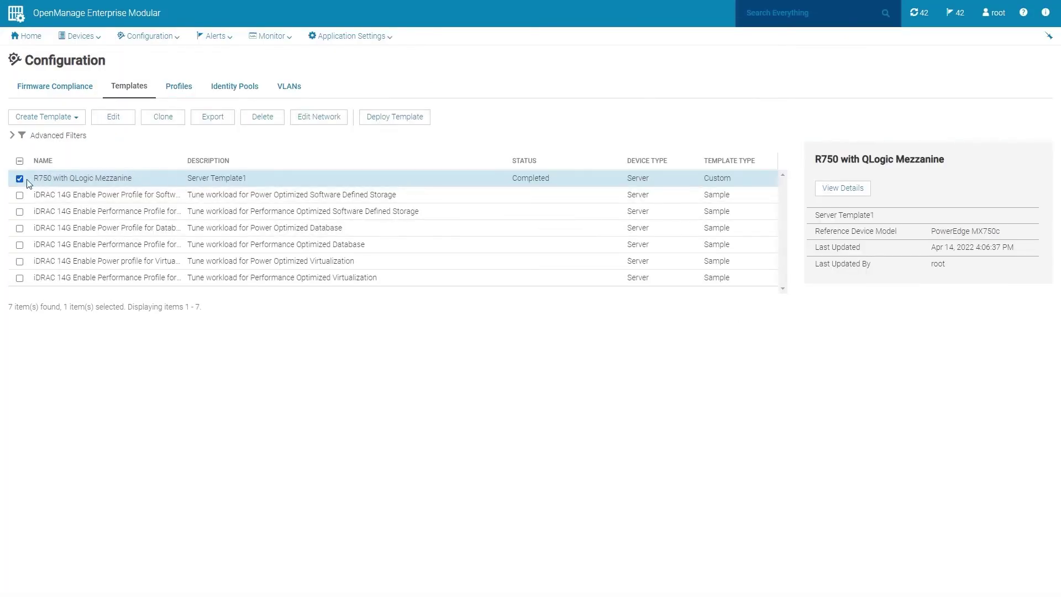
click(410, 123)
click(583, 186)
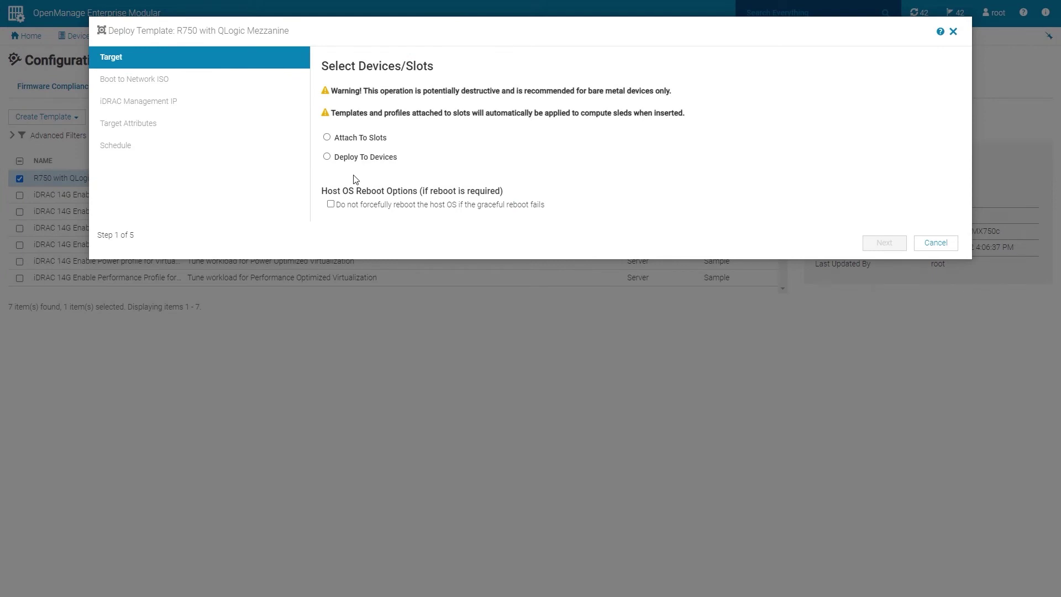
click(327, 158)
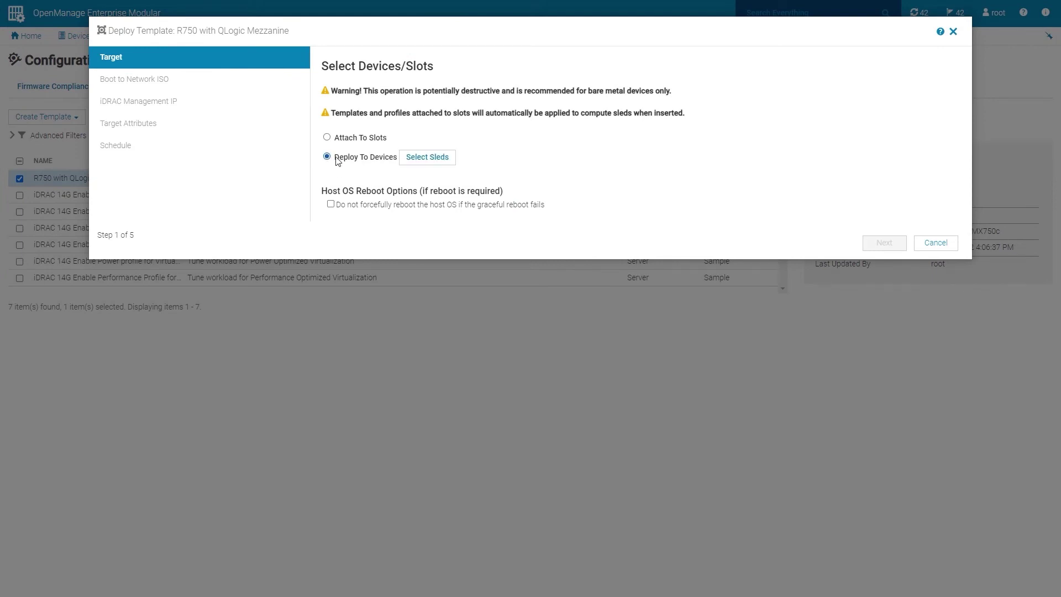
click(414, 162)
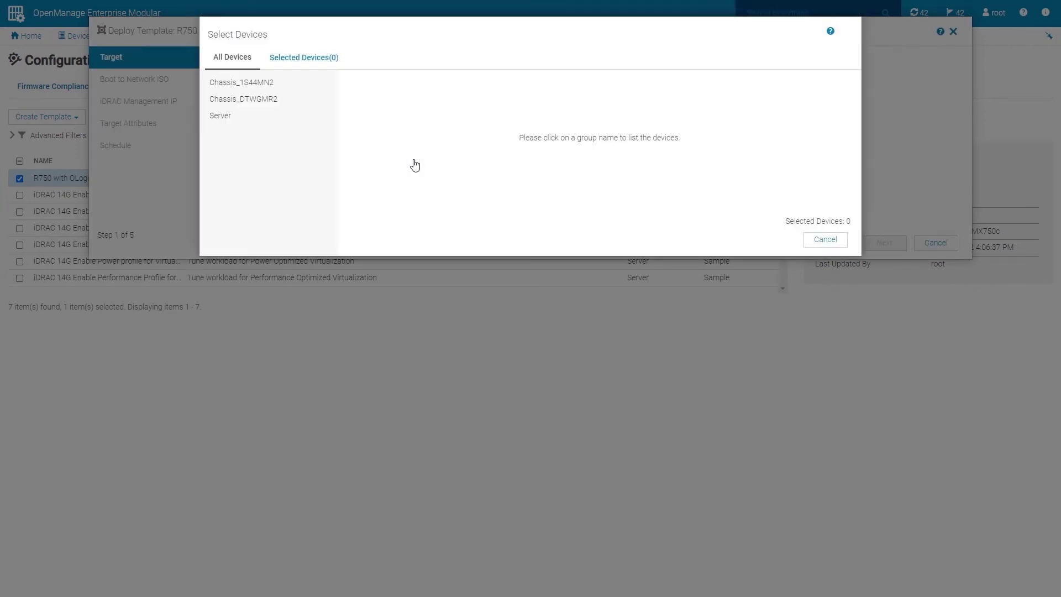
click(258, 84)
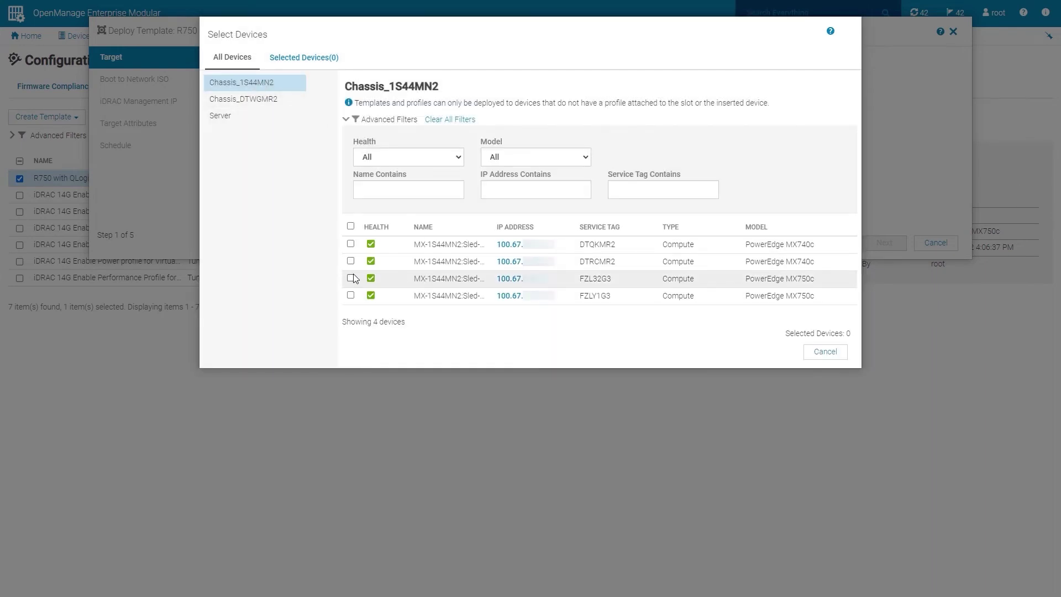
click(351, 278)
click(275, 100)
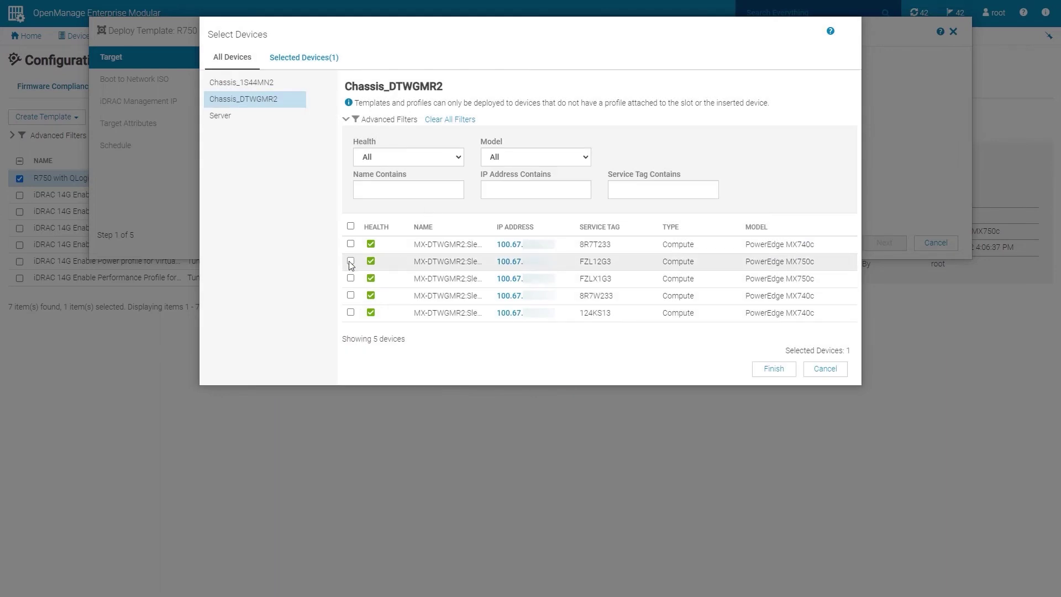
click(764, 370)
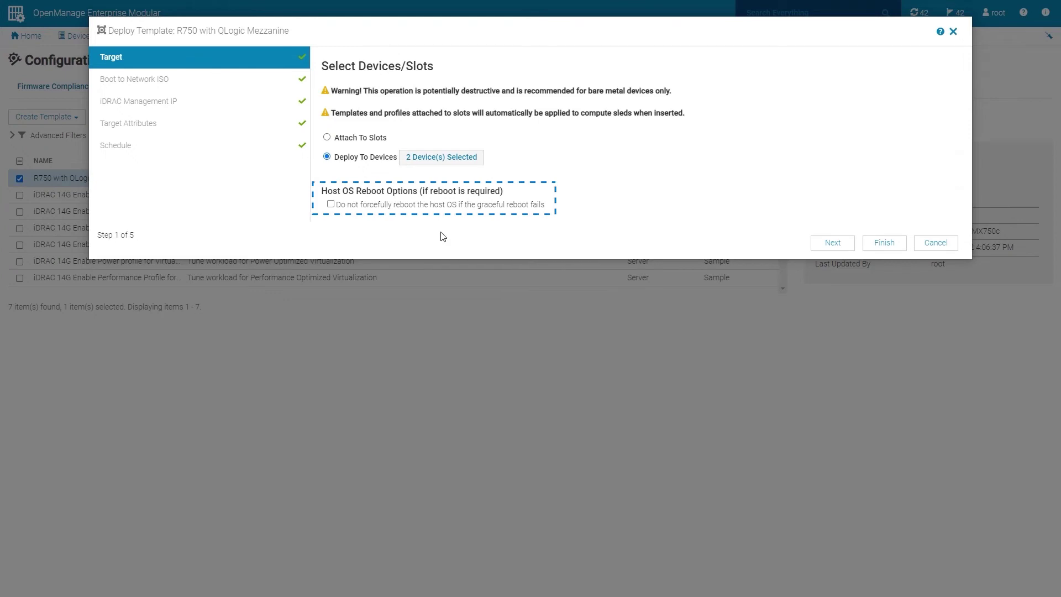
- Leave host OS reboot unforced, keep the remaining wizard defaults, and confirm the deployment
click(332, 205)
click(161, 81)
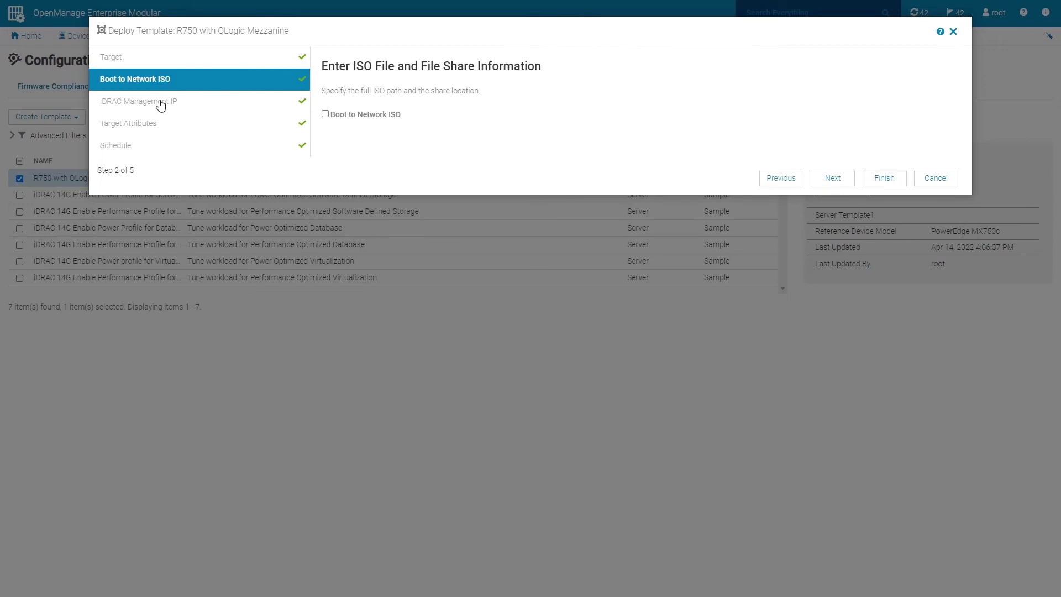
click(161, 104)
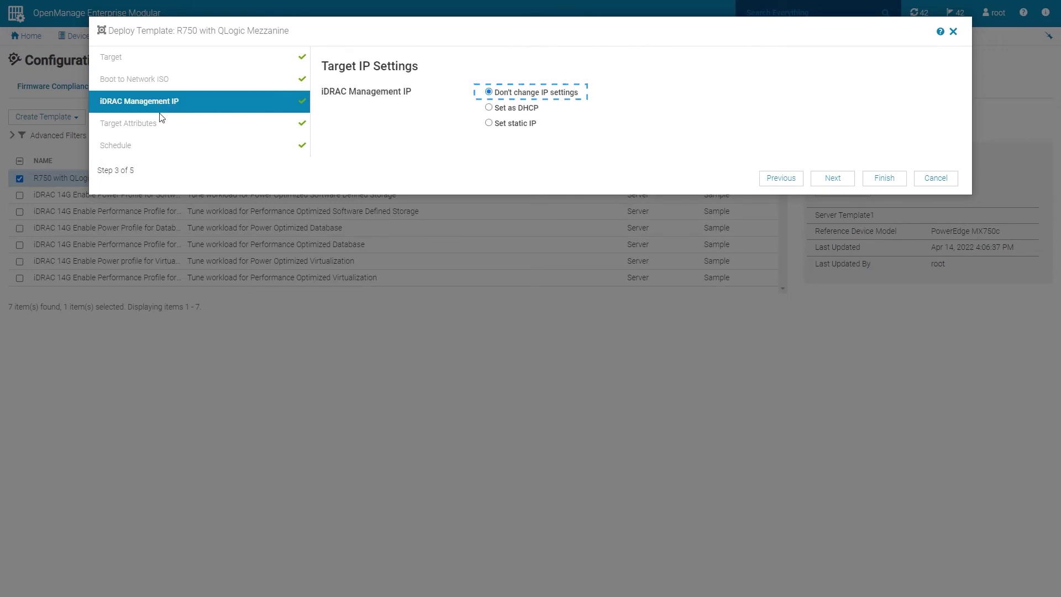
click(155, 125)
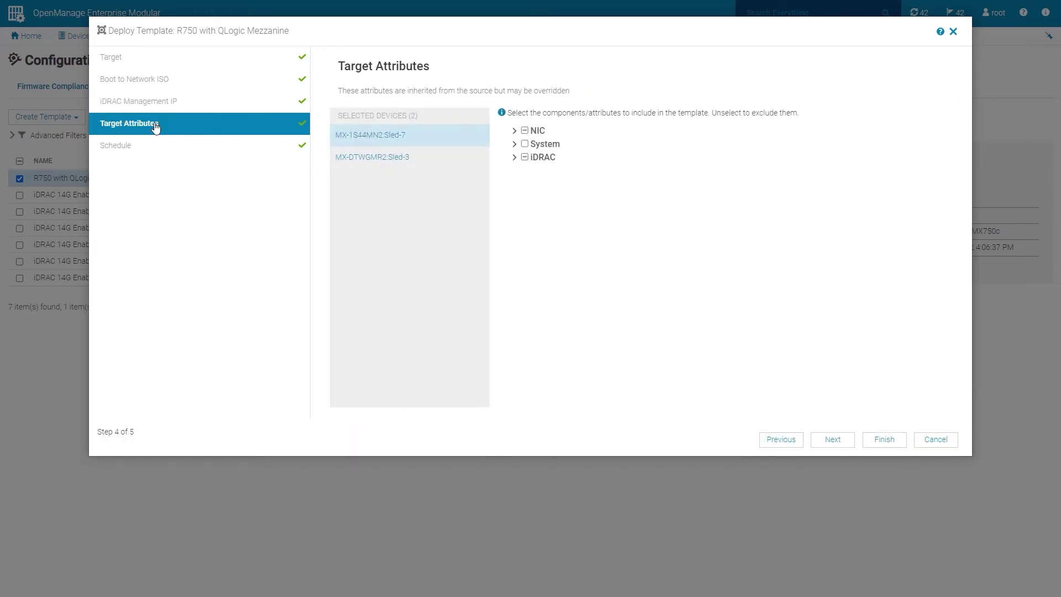
click(130, 150)
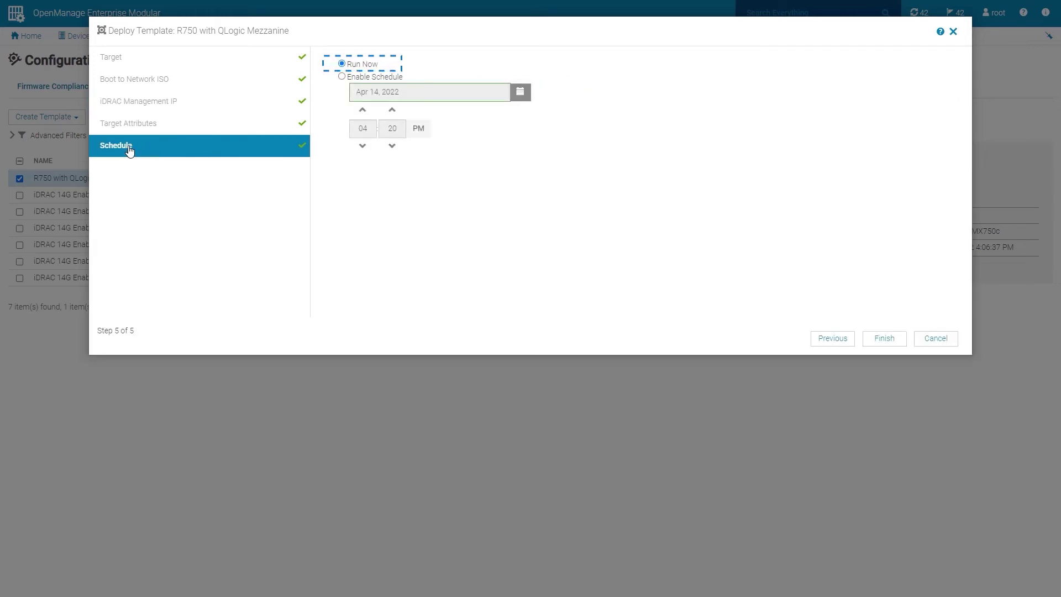
click(885, 338)
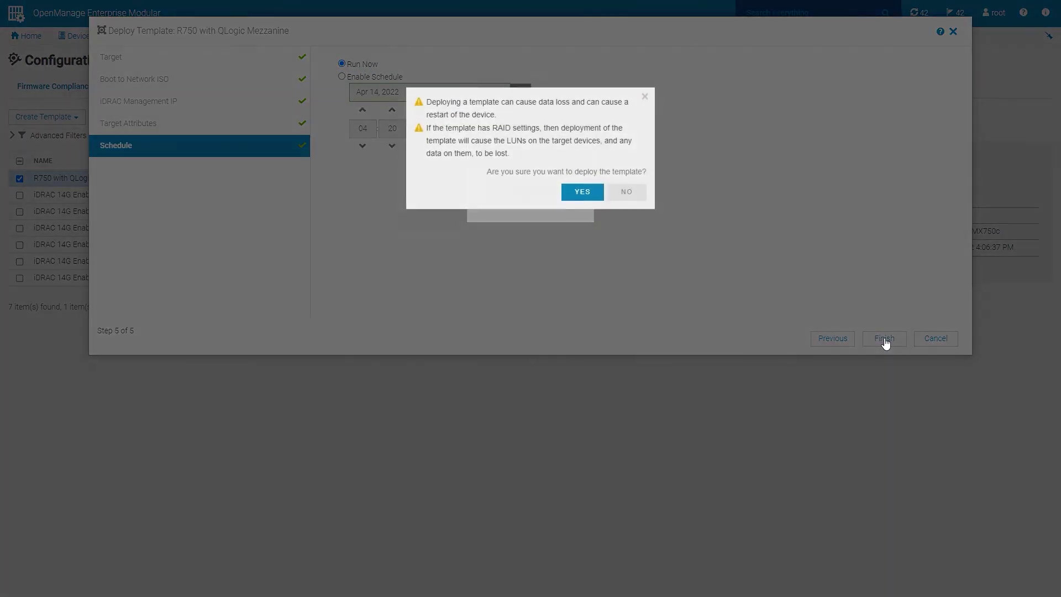
click(583, 193)
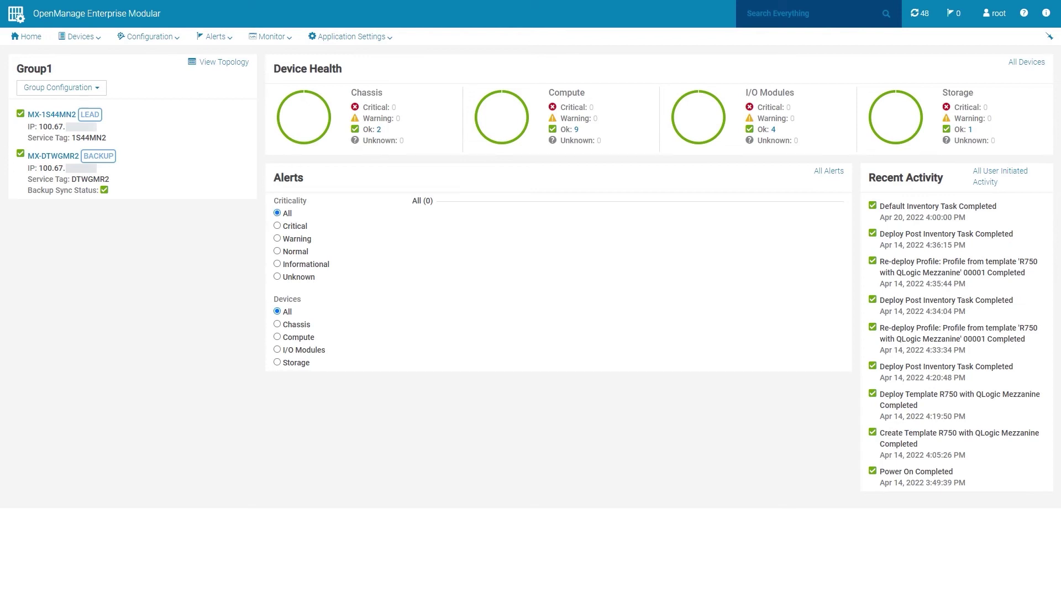
- Start a new profile based on the R750 with QLogic Mezzanine template
click(159, 38)
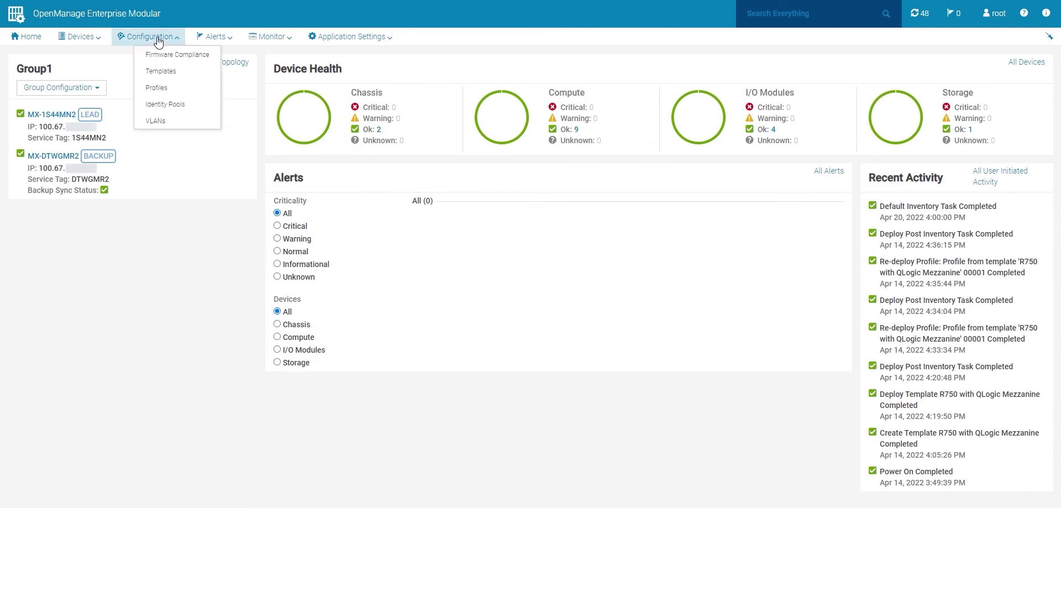
click(160, 86)
click(47, 123)
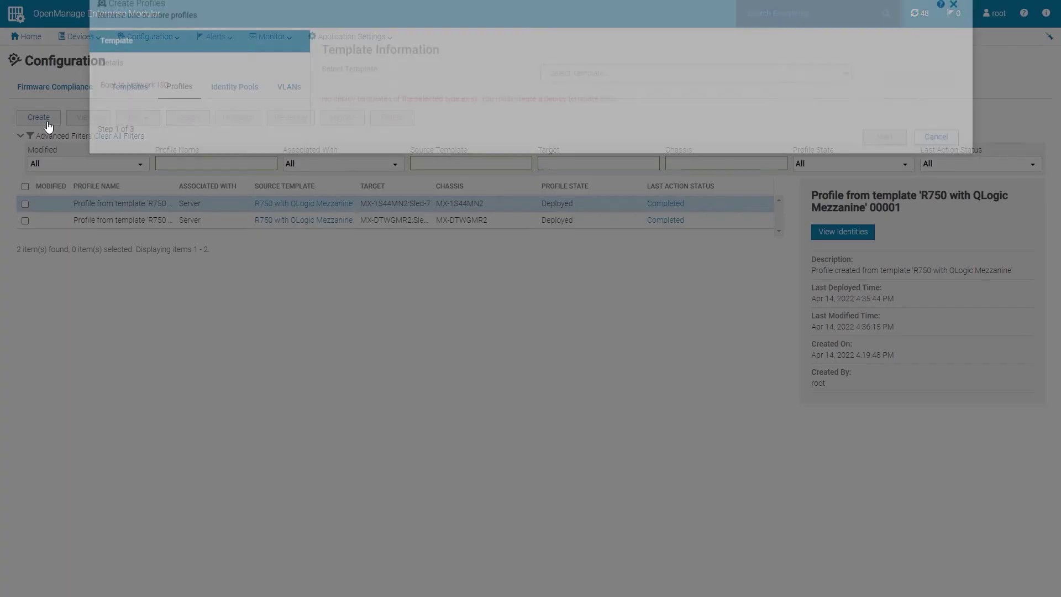
click(558, 103)
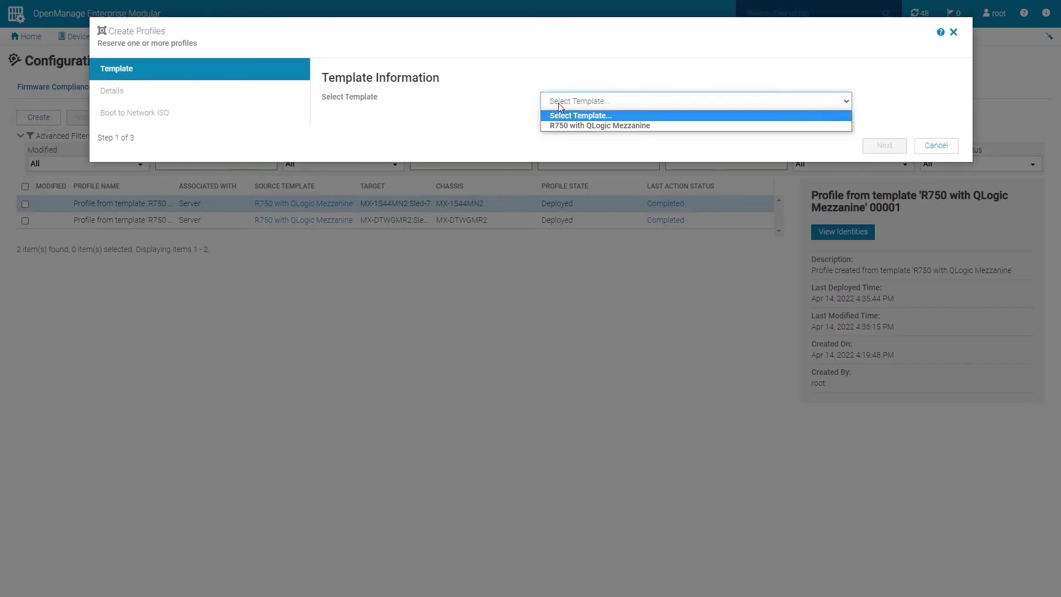
click(568, 125)
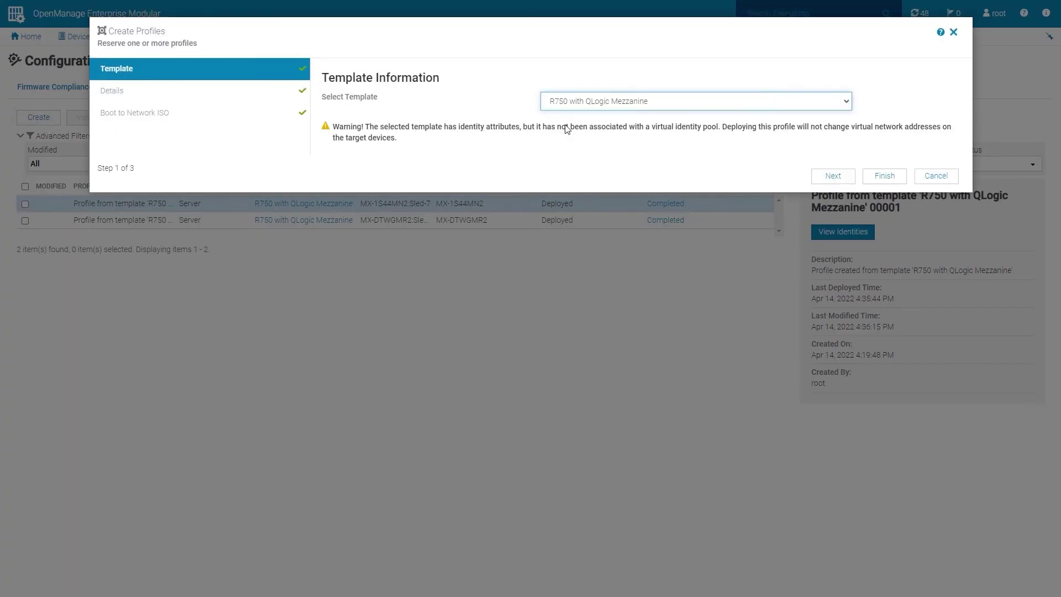
click(835, 175)
- Append 1 to the name prefix to make Profile1 and finish creating the profile
click(615, 77)
text(1)
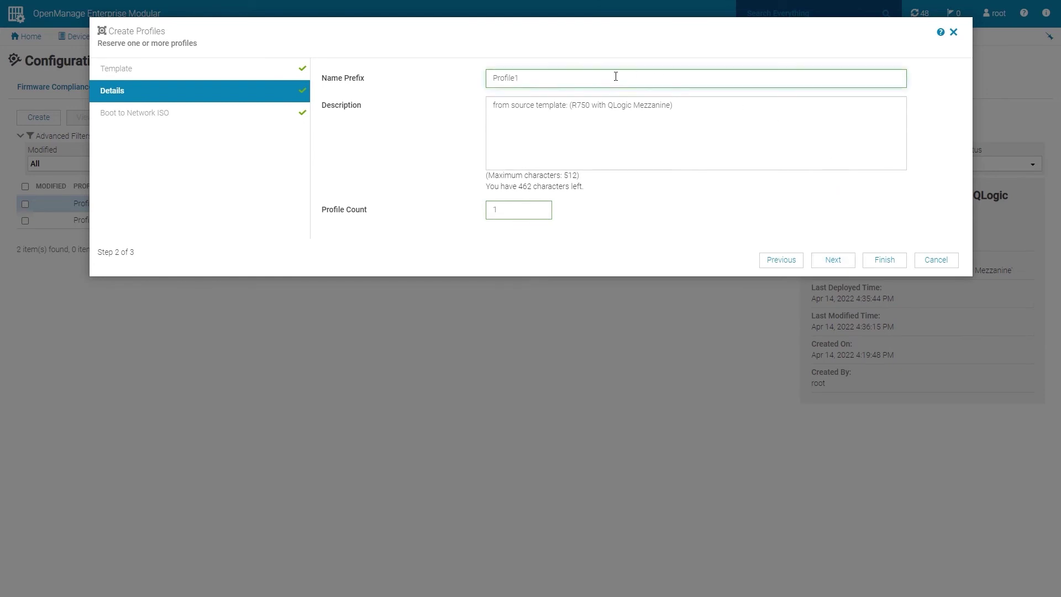
click(833, 260)
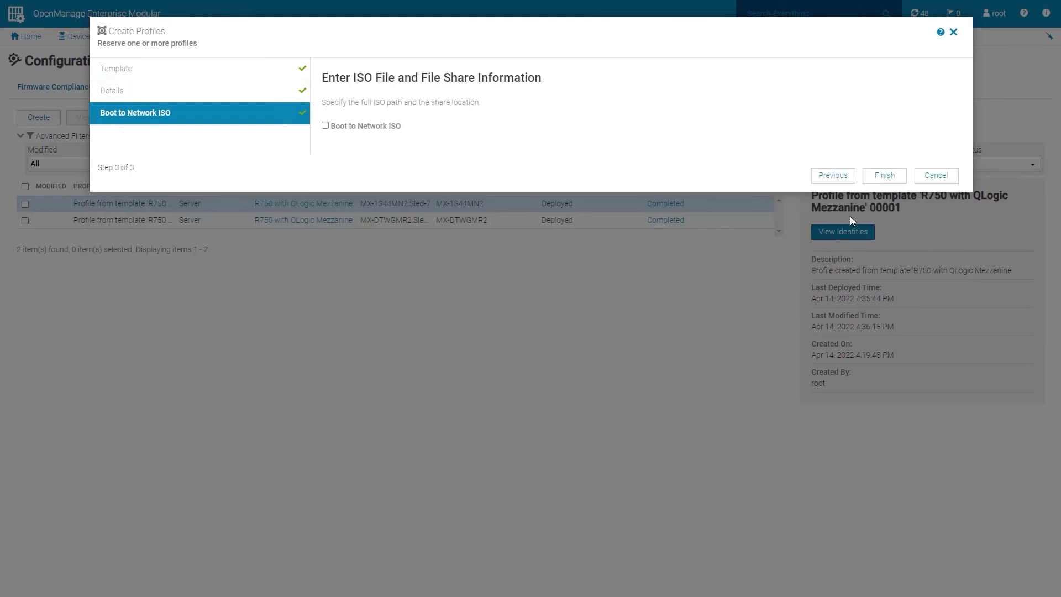
click(885, 175)
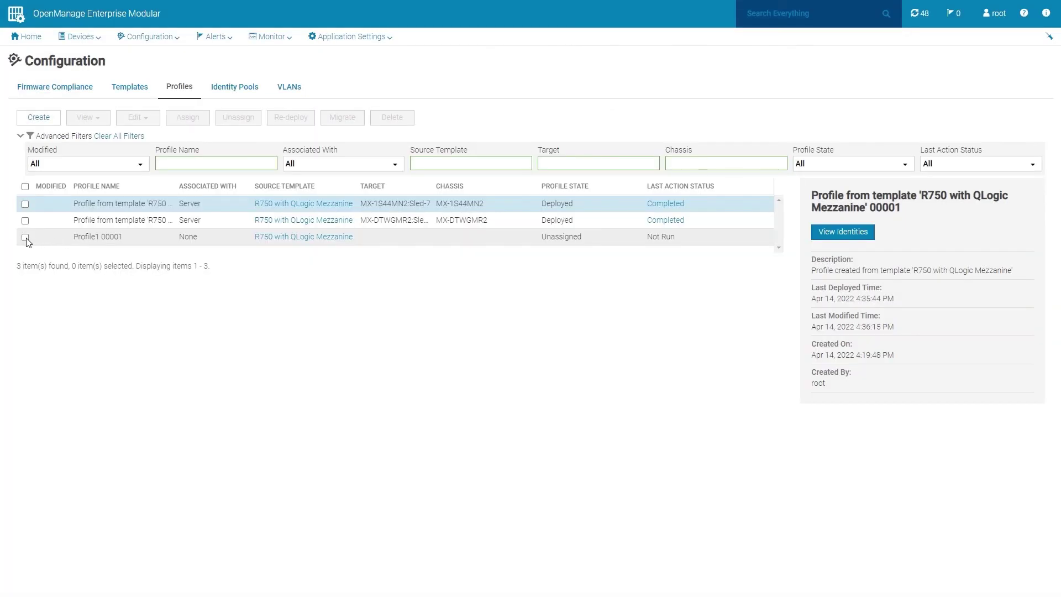
click(25, 237)
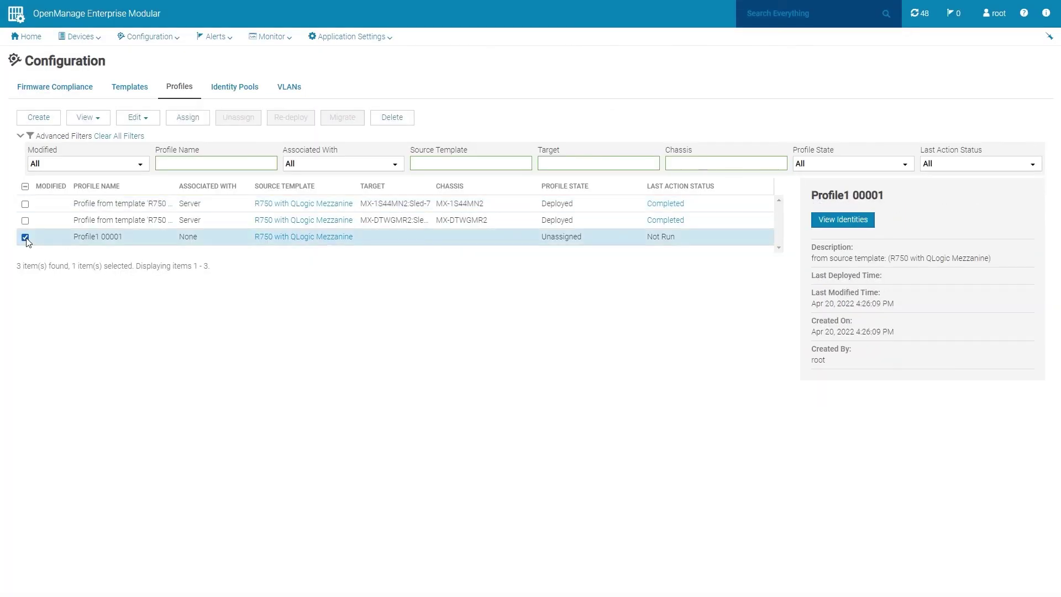
- Set Profile1 00001's ServerOS 1 Server Host Name target attribute to host1 and save the profile
click(138, 120)
click(144, 151)
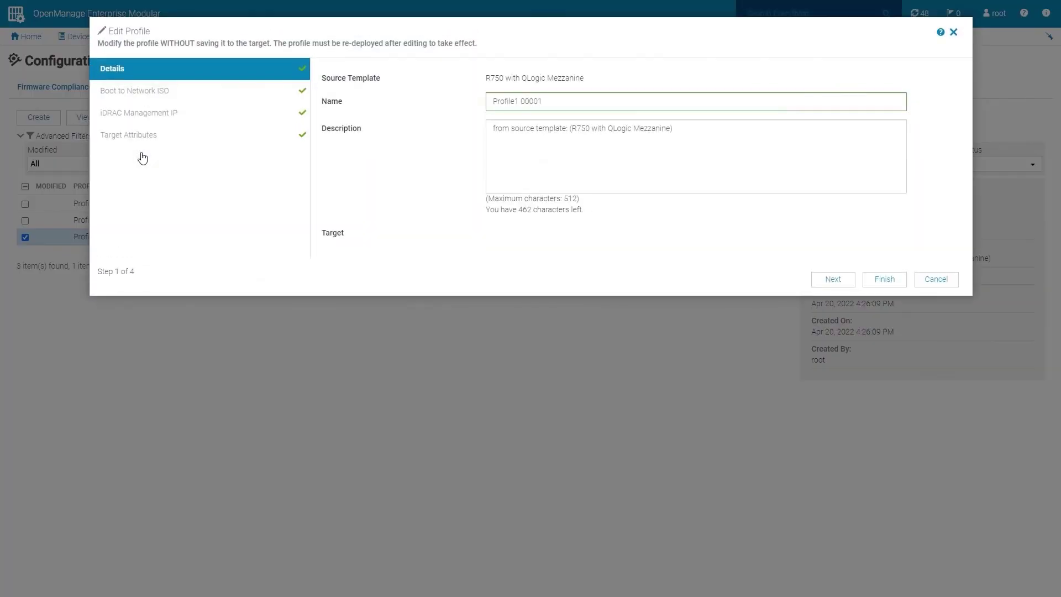
click(147, 97)
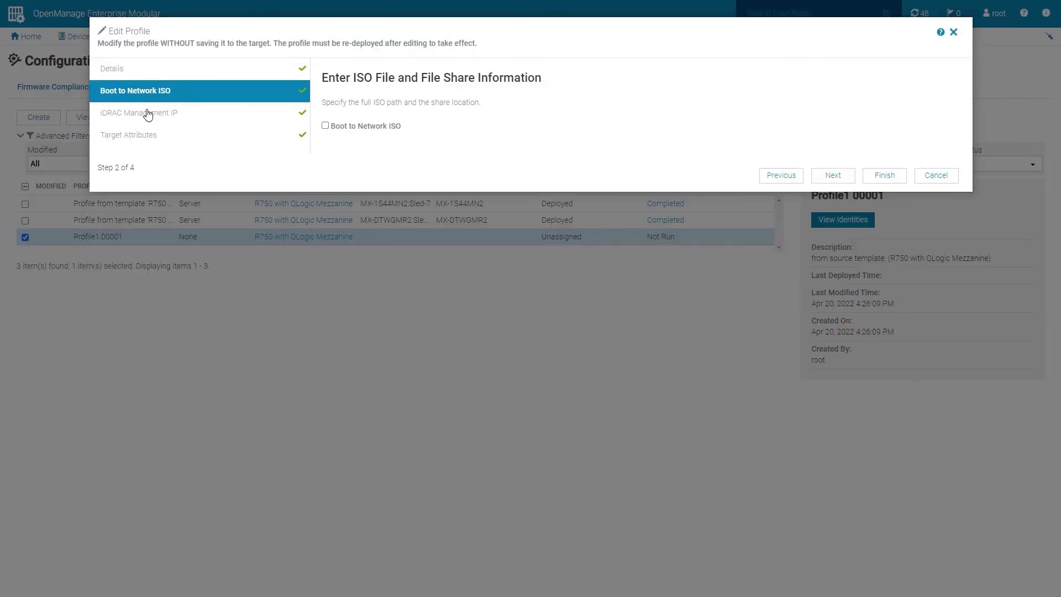
click(148, 115)
click(149, 137)
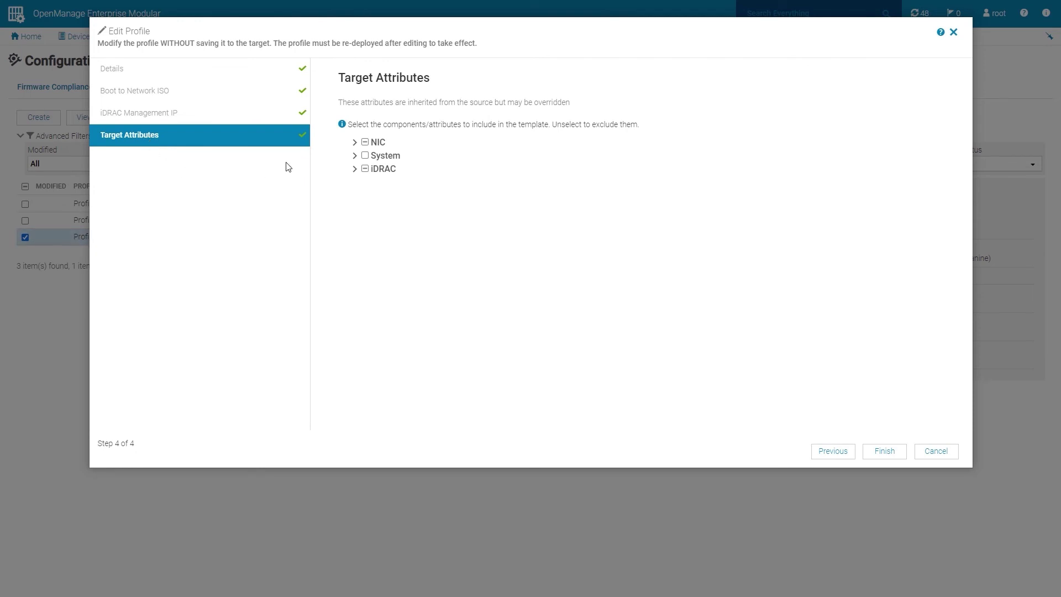
click(355, 156)
click(387, 173)
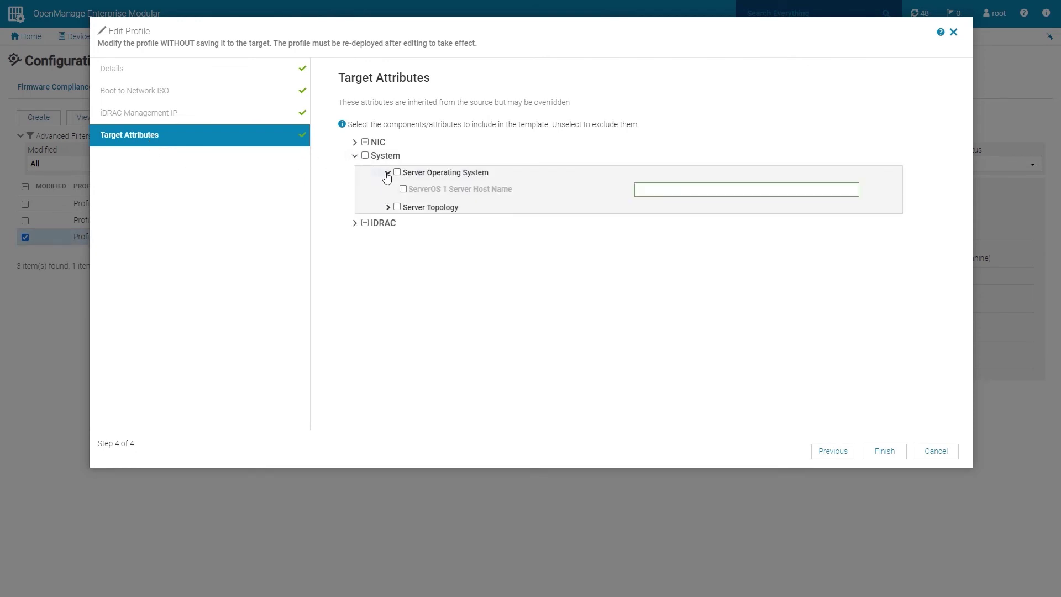
click(403, 189)
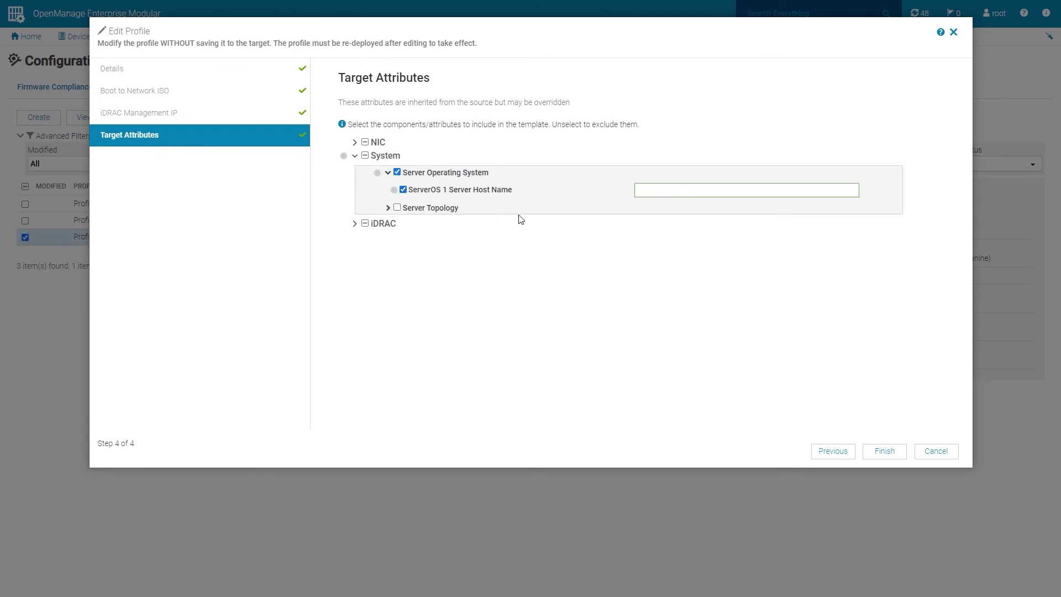
click(644, 188)
text(host1)
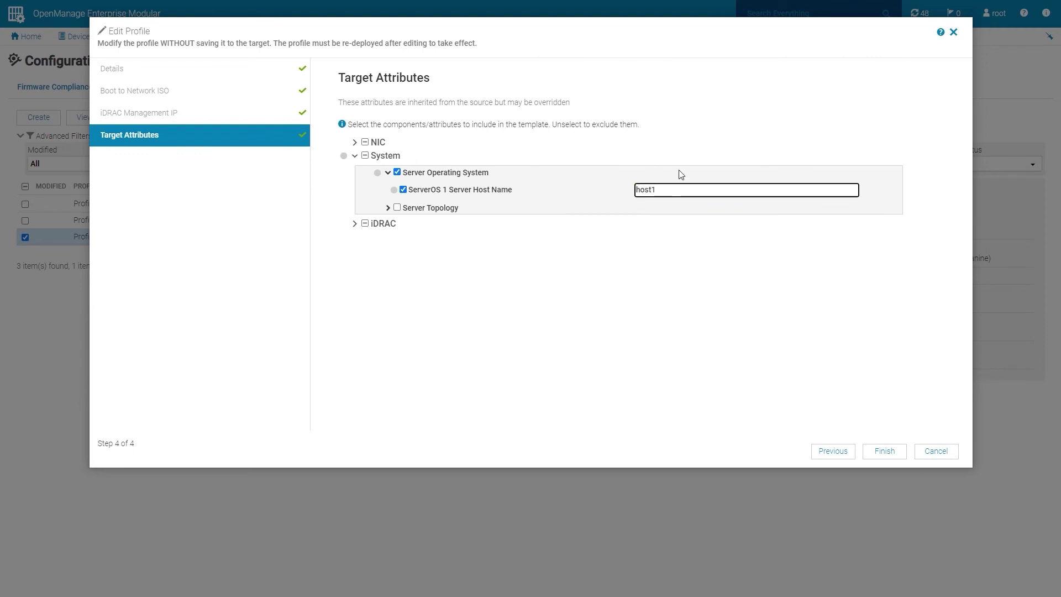
click(884, 451)
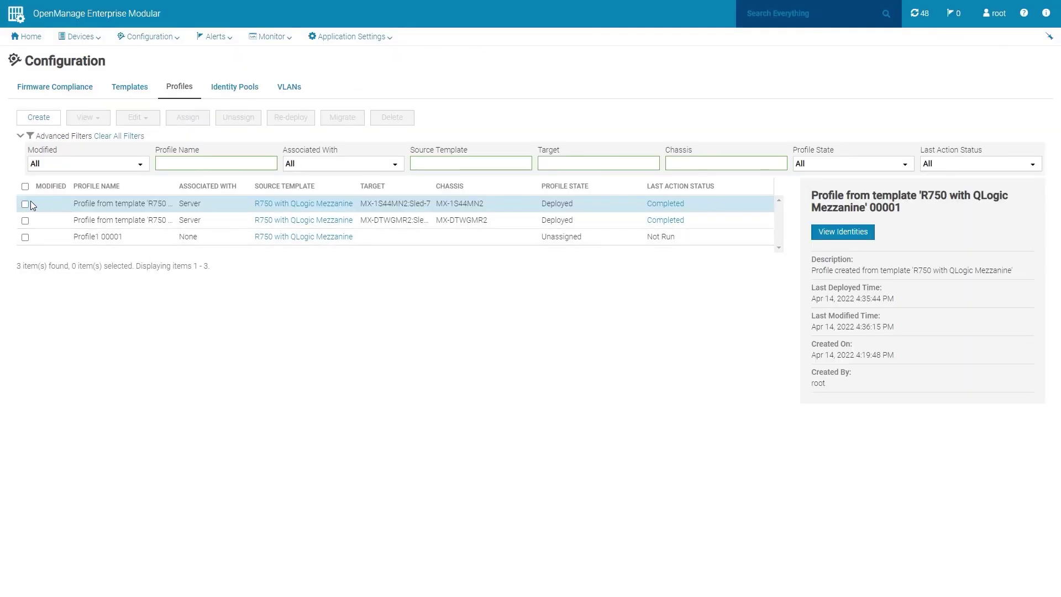
- Unassign the first deployed profile in the Profiles list
click(25, 204)
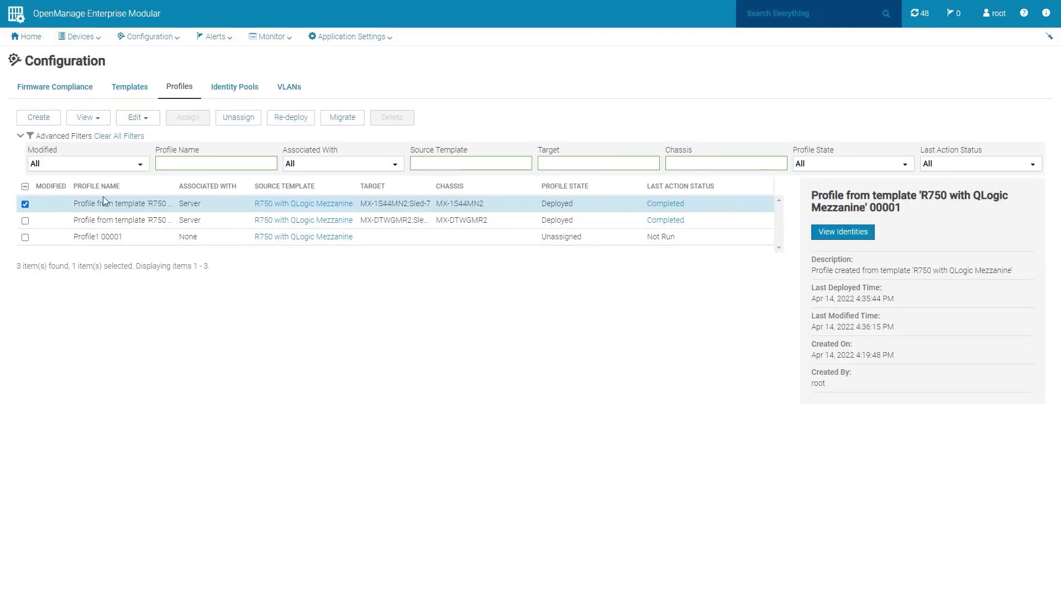
click(237, 120)
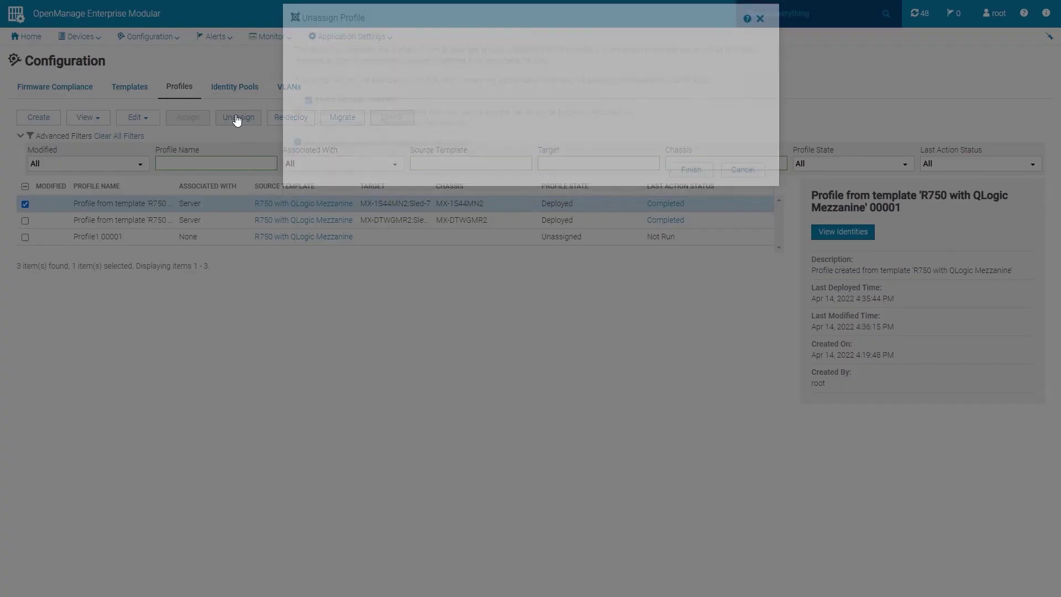
click(694, 183)
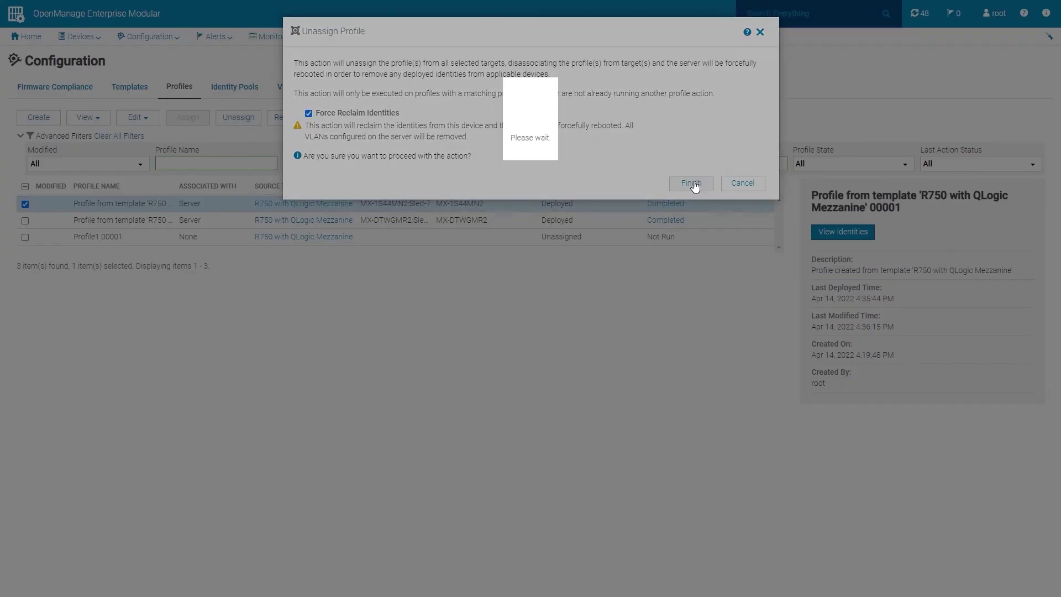
- Assign Profile1 00001 to sled FZL32G3 in Chassis_1S44MN2, without an identity pool, up to scheduling
click(24, 237)
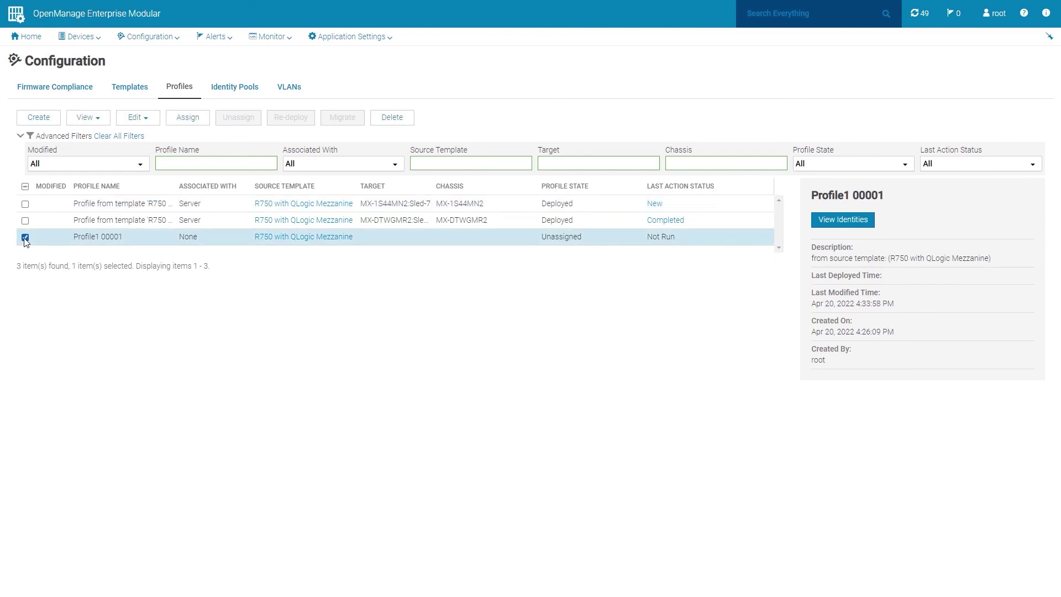
click(187, 121)
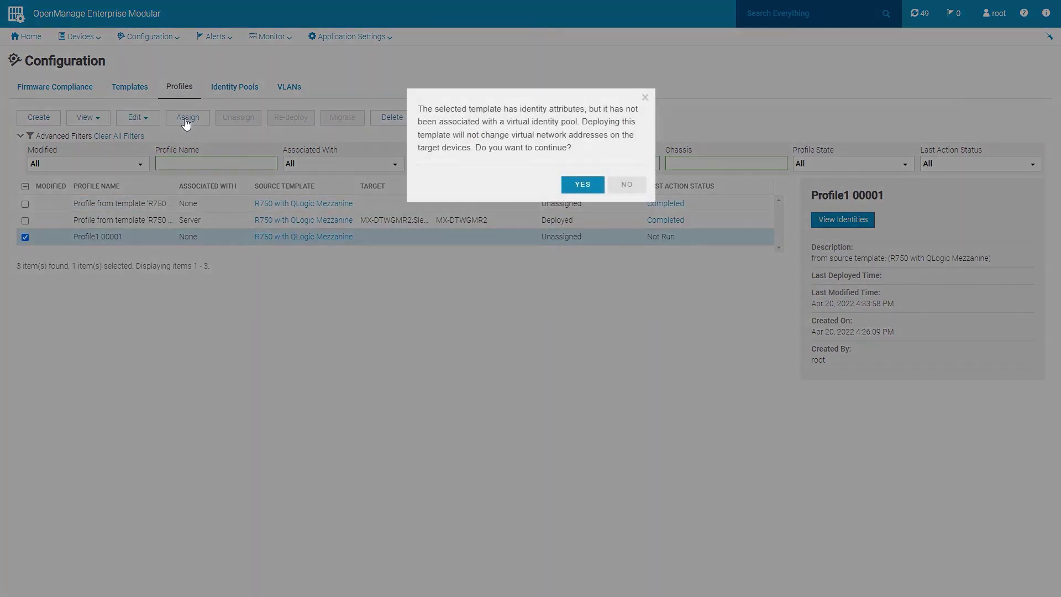
click(582, 186)
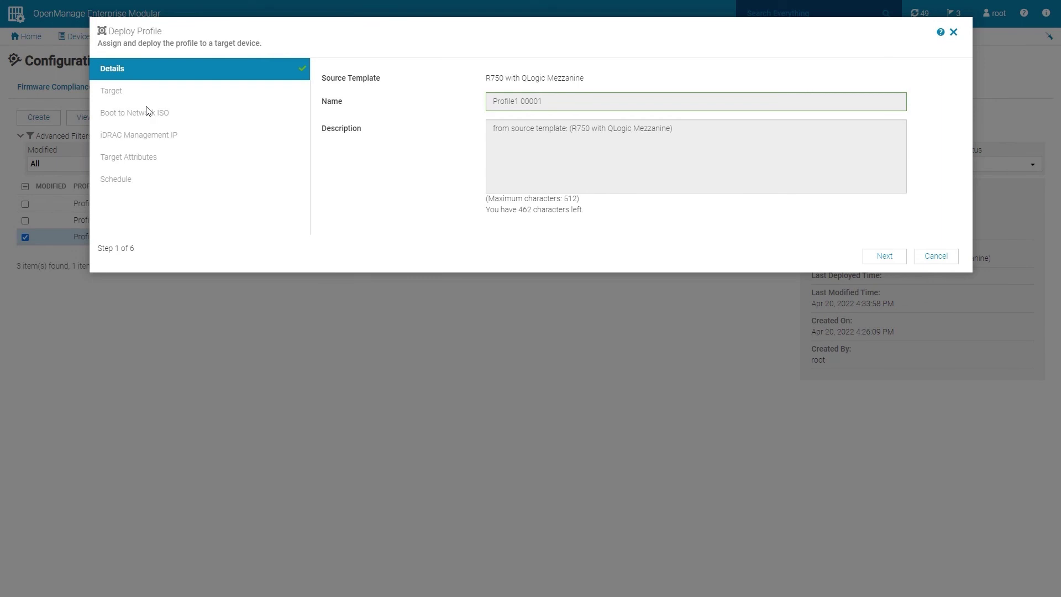
click(113, 92)
click(328, 169)
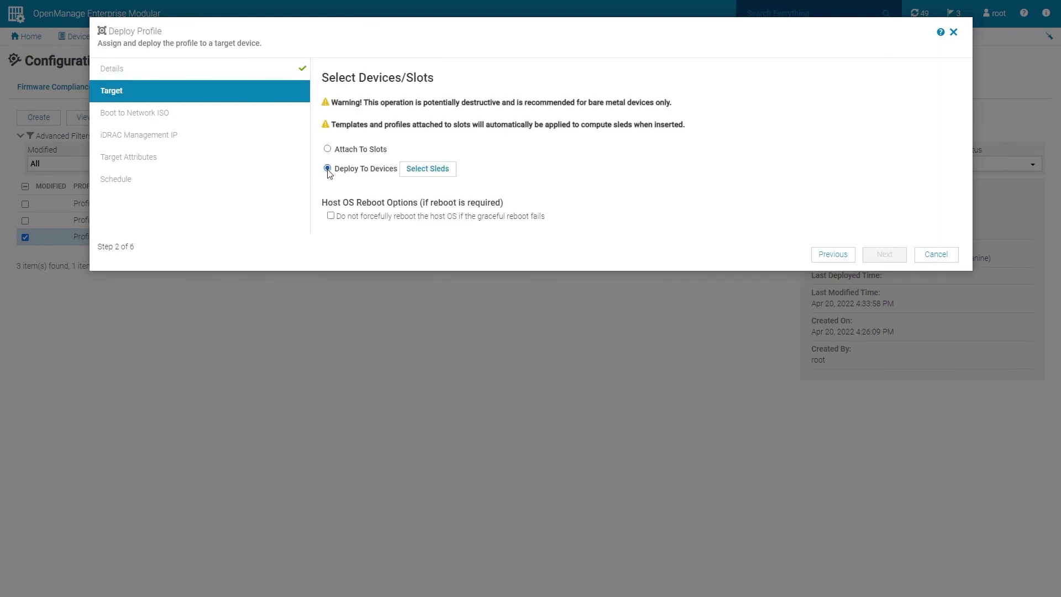
click(422, 169)
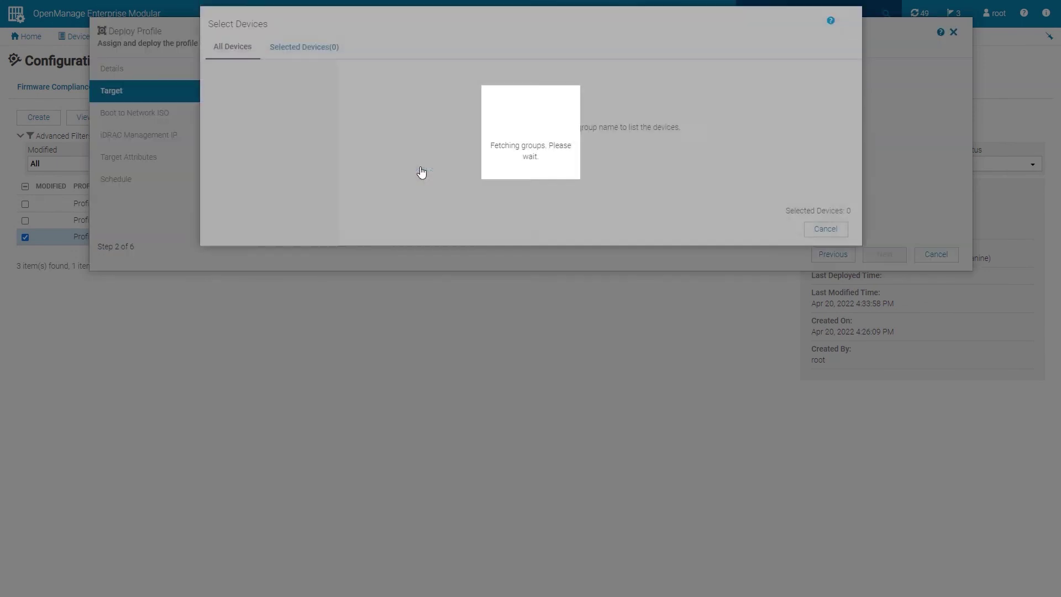
click(266, 86)
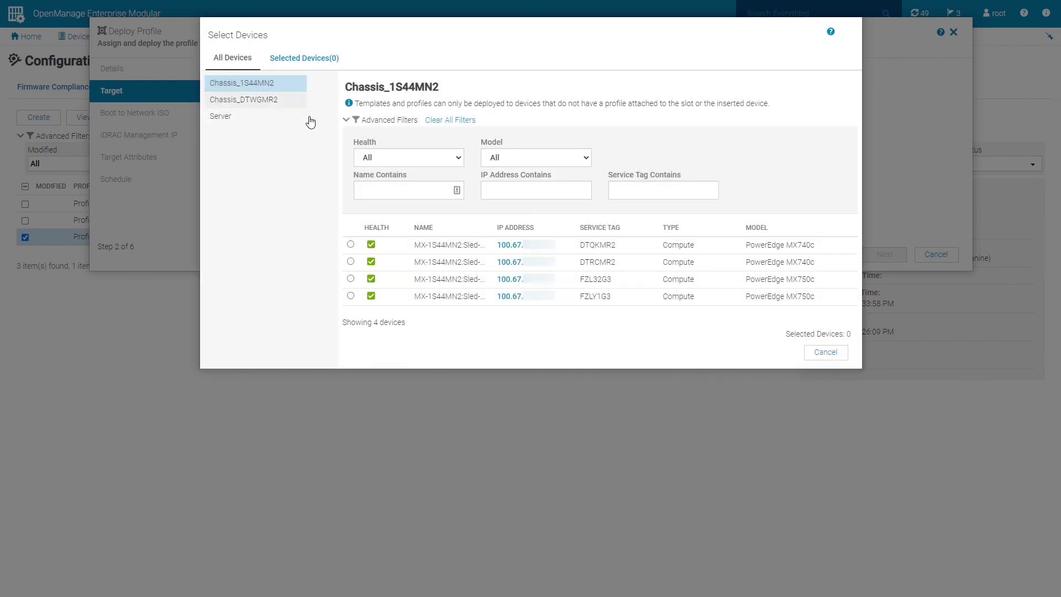
click(350, 279)
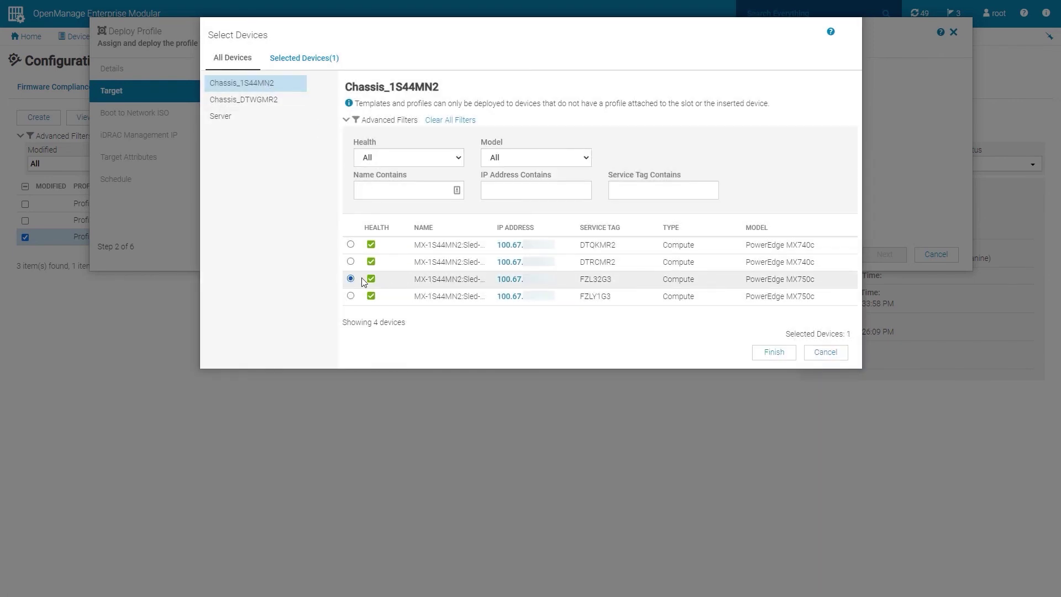
click(766, 356)
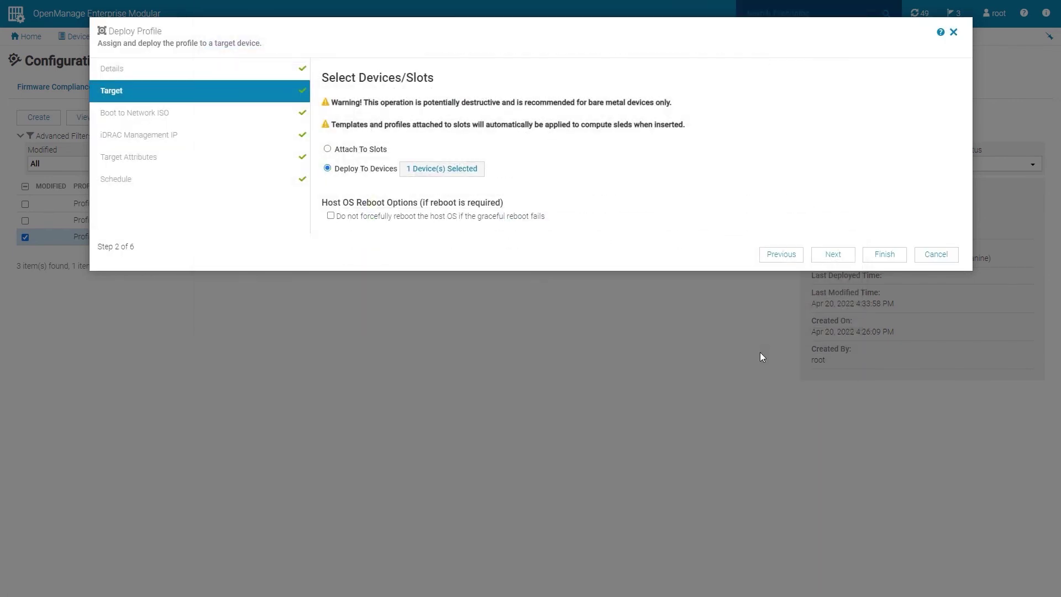
click(119, 180)
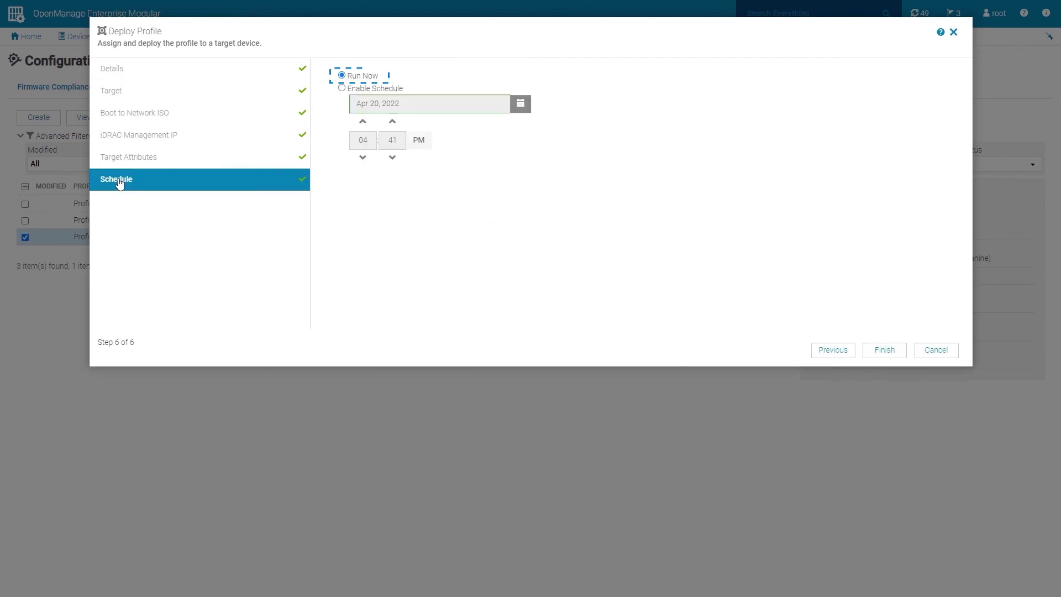